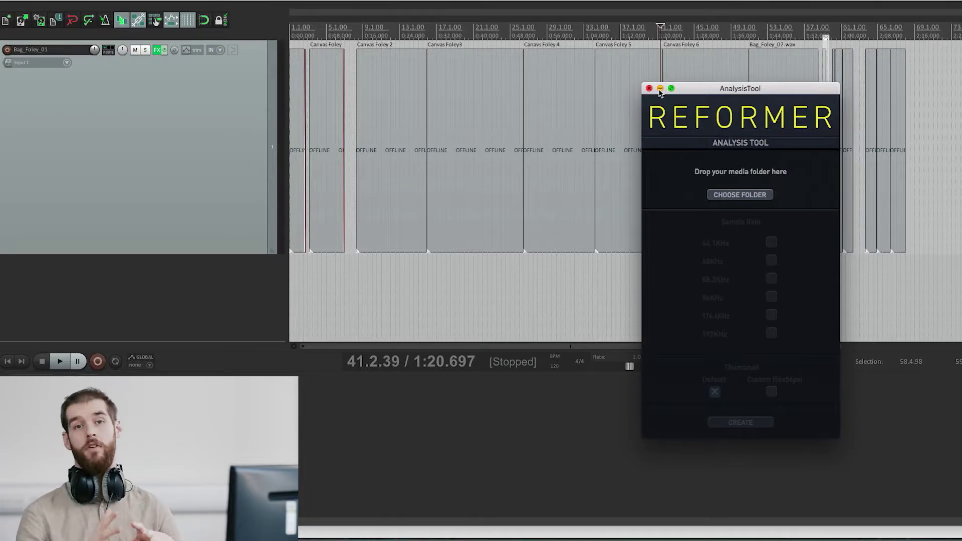
# Minimize the Reformer AnalysisTool window to reveal the REAPER foley project.
pyautogui.click(660, 89)
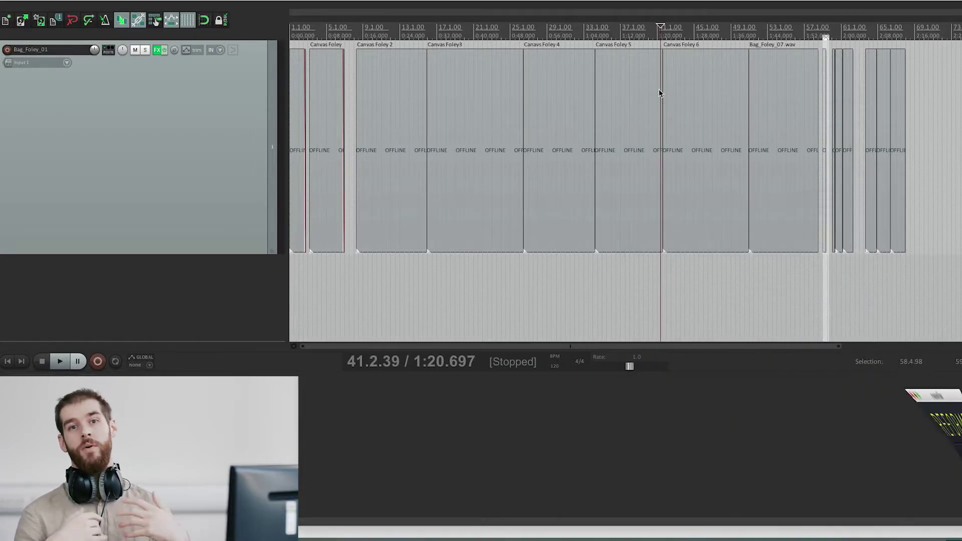
# Refocus the REAPER arrange view so the offline foley clips on Bag_Foley_01 reload.
pyautogui.click(616, 284)
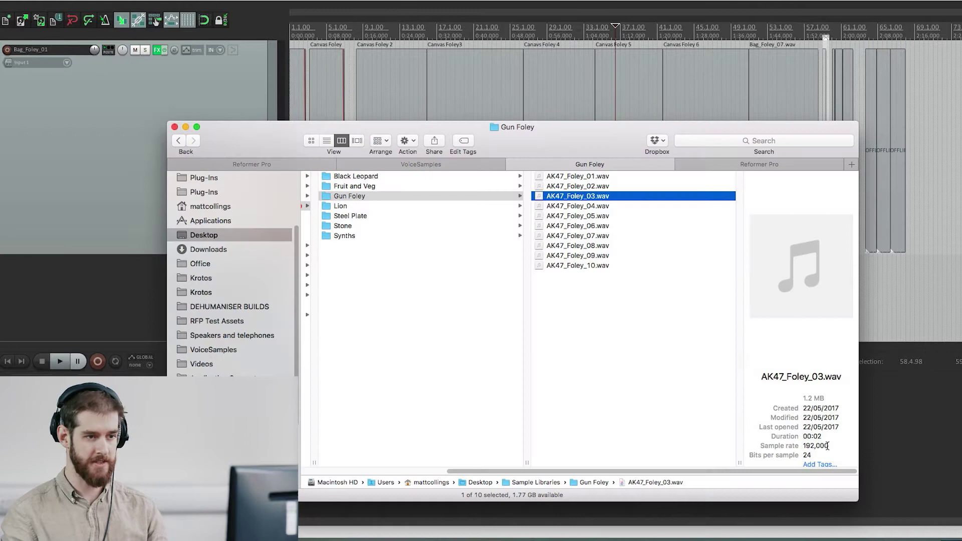
# Check that AK47_Foley_03.wav shows a 192,000 sample rate in Finder, then return to REAPER.
pyautogui.moveTo(804, 447); pyautogui.dragTo(828, 447)
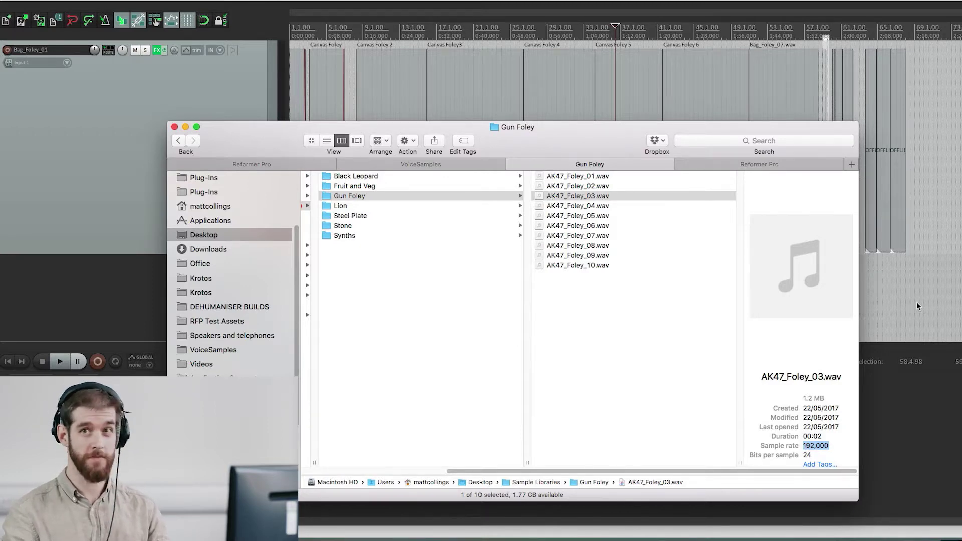
pyautogui.click(902, 301)
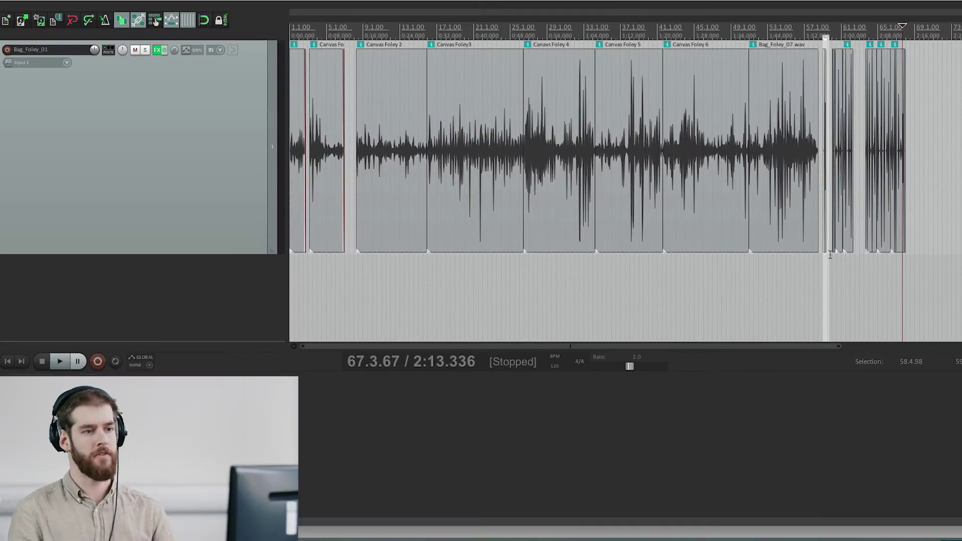
# Zoom in around bar 59 and select the Bag_Foley_07.wav clip.
pyautogui.scroll(4, 837, 58)
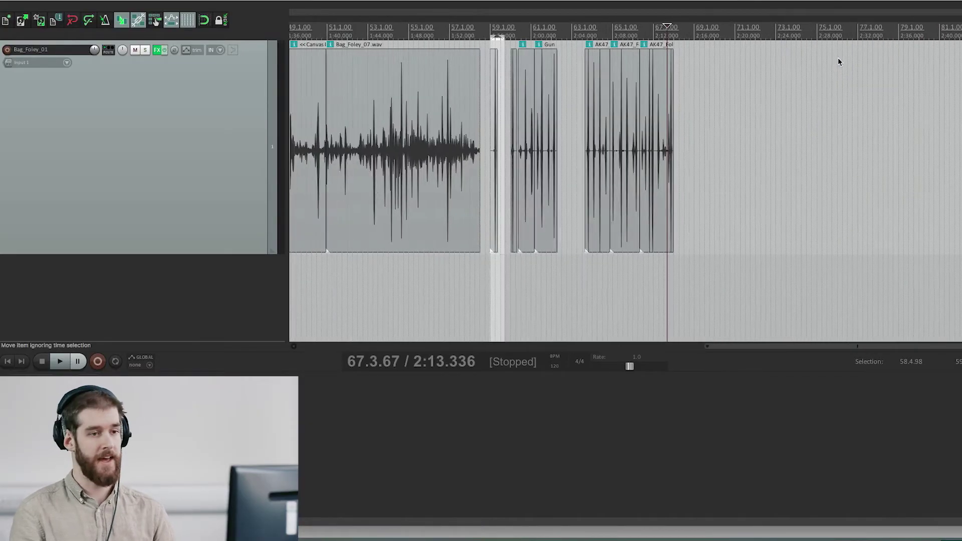
pyautogui.moveTo(840, 347); pyautogui.dragTo(766, 335)
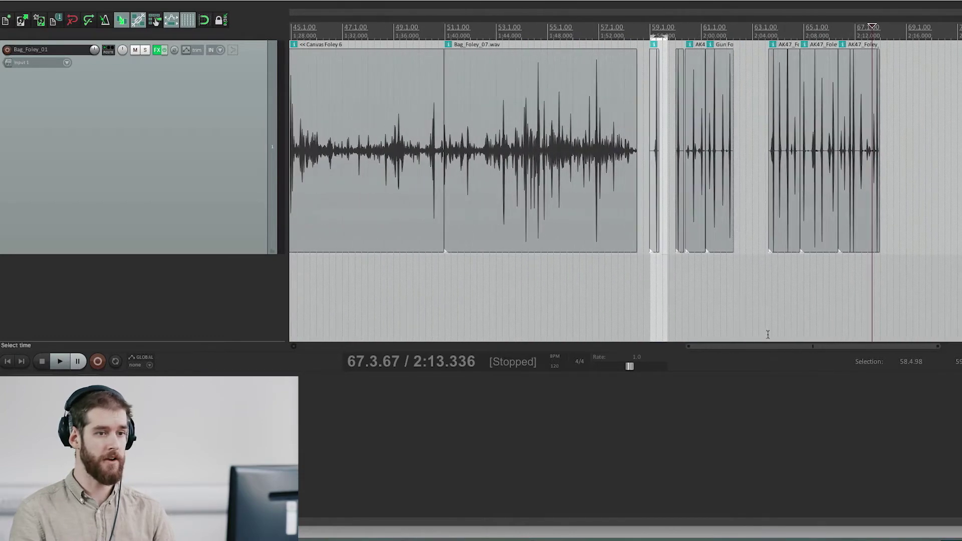
pyautogui.click(541, 214)
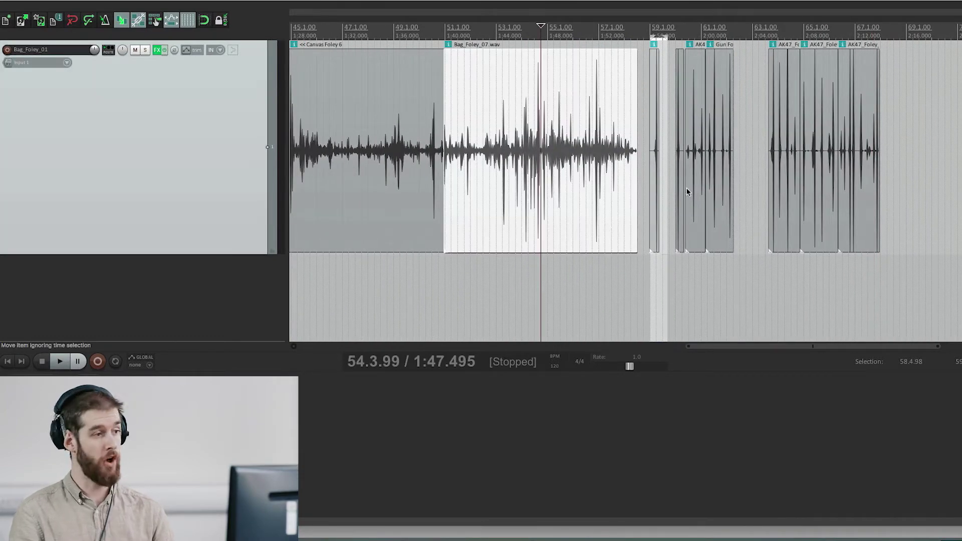
pyautogui.scroll(3, 670, 65)
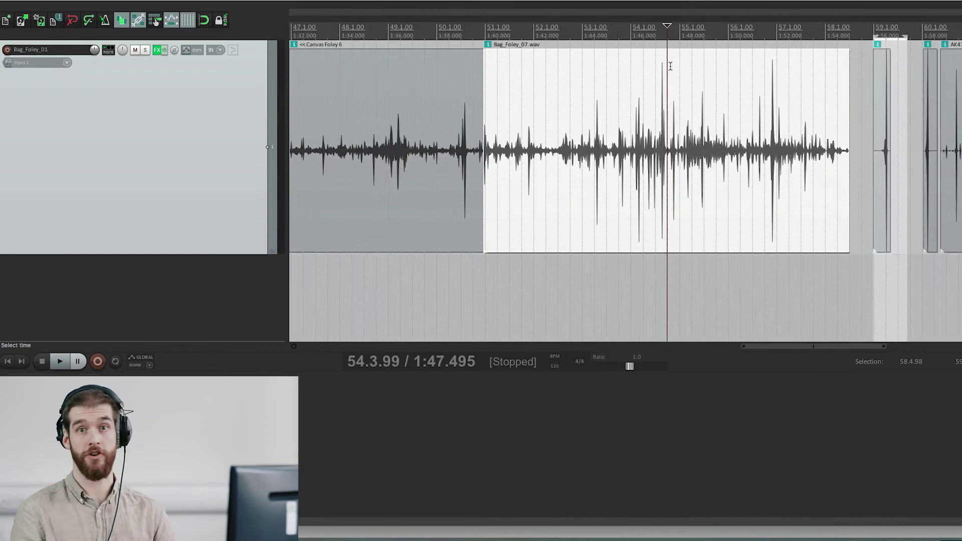
pyautogui.moveTo(777, 347); pyautogui.dragTo(835, 346)
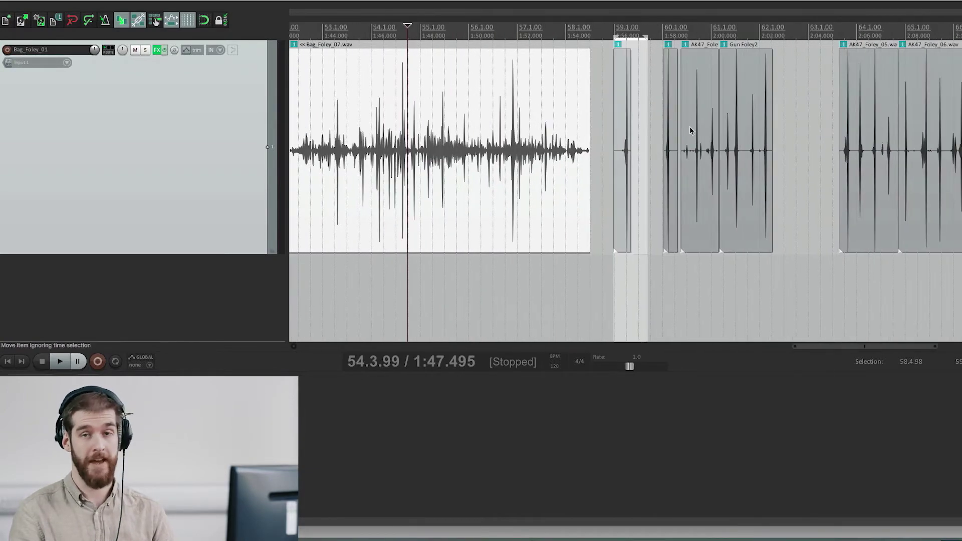
# Trim the leading silence off the small AK47_Foley_03 clip so it starts at its transient.
pyautogui.click(621, 151)
pyautogui.scroll(2, 623, 44)
pyautogui.scroll(3, 623, 44)
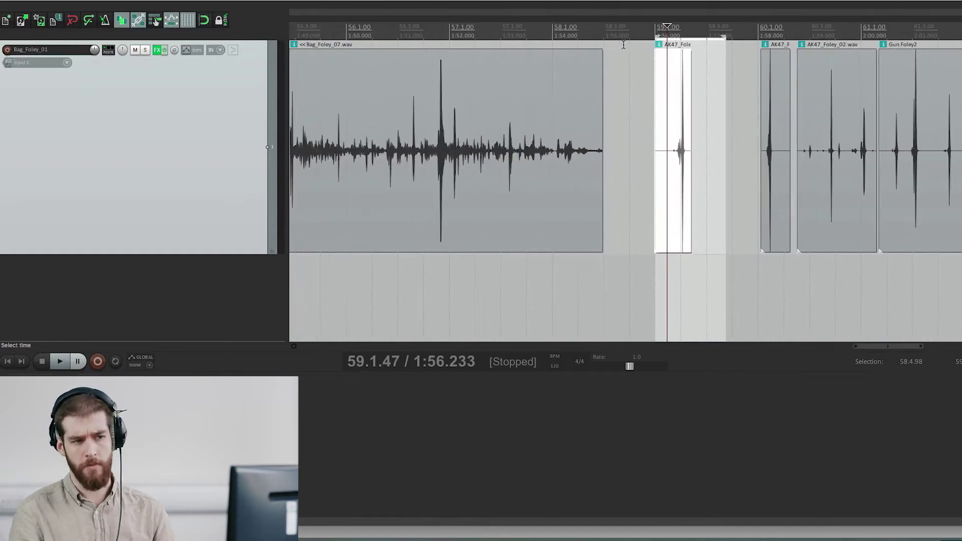
pyautogui.scroll(1, 624, 44)
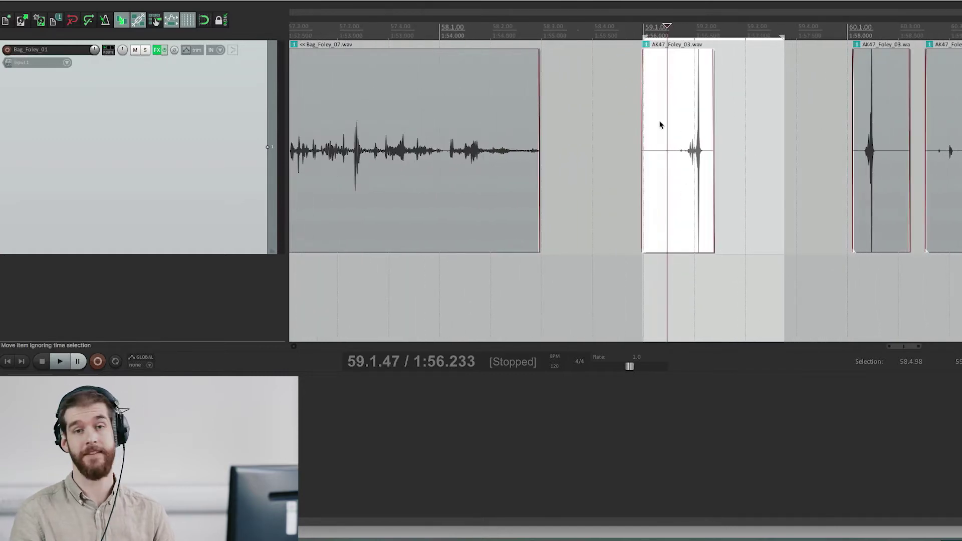
pyautogui.scroll(2, 706, 200)
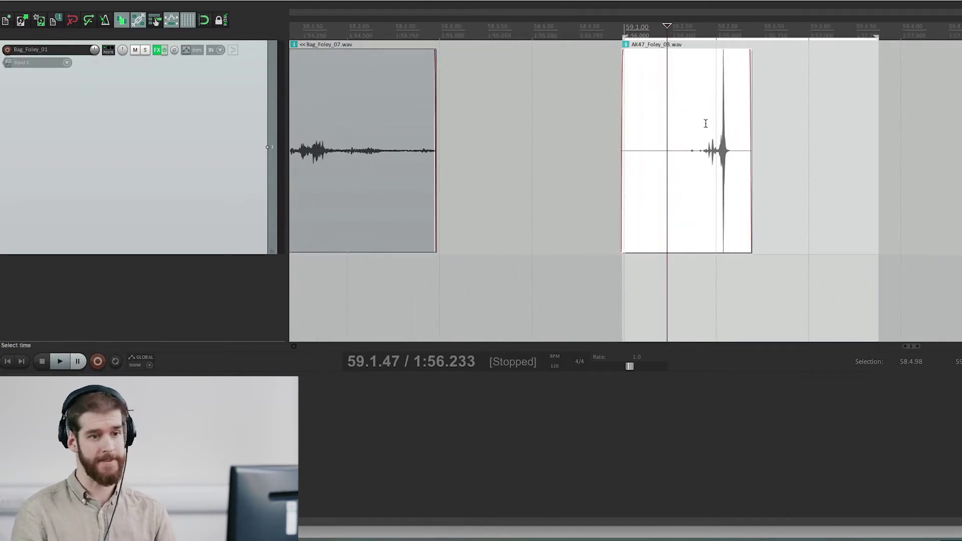
pyautogui.moveTo(873, 44); pyautogui.dragTo(808, 42)
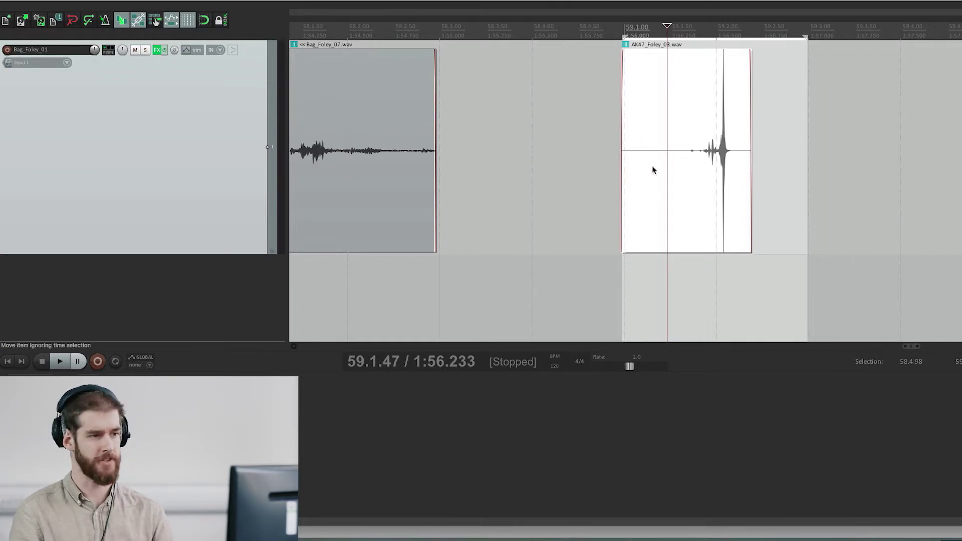
pyautogui.click(601, 238)
pyautogui.click(639, 245)
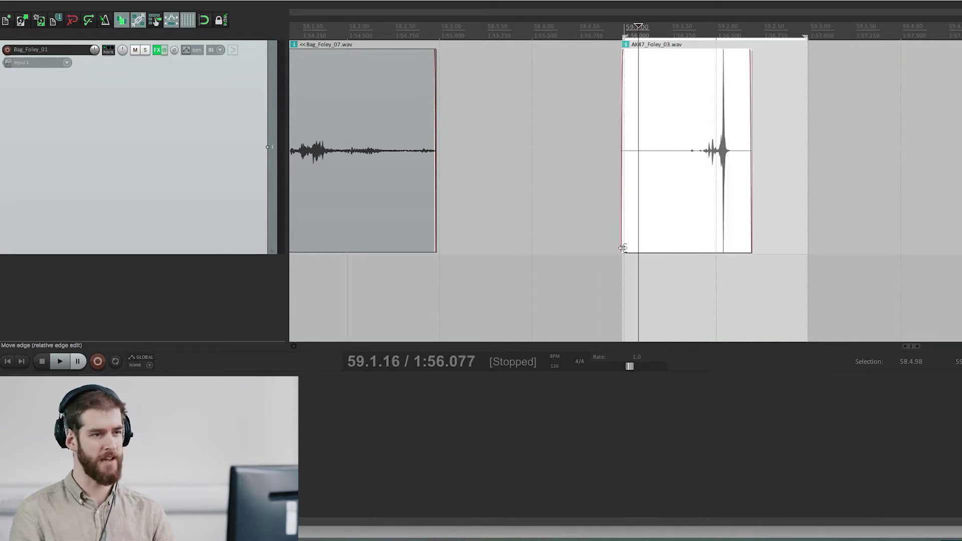
pyautogui.moveTo(623, 248); pyautogui.dragTo(661, 221)
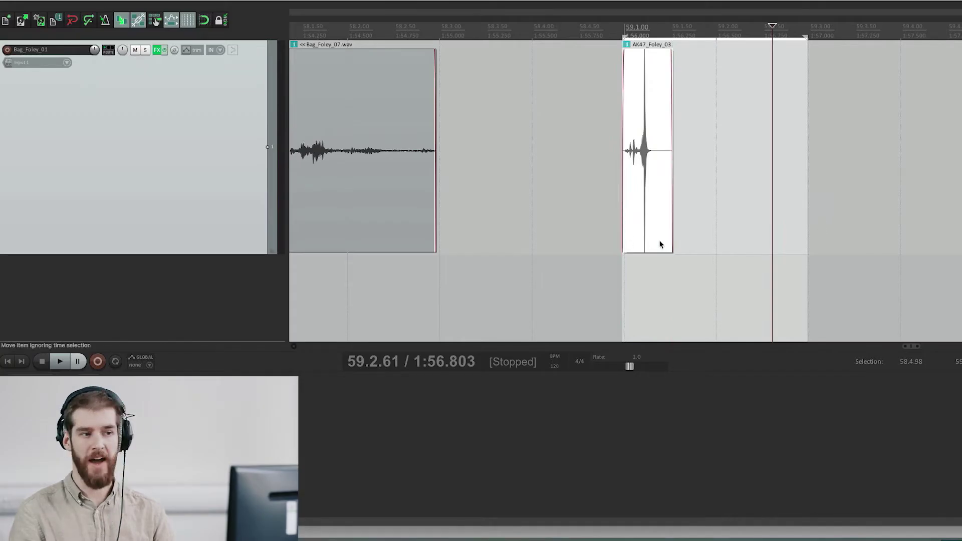
# Shorten the first AK47 clip, add a trimmed second AK47_Foley_03.wav, and bring in AK47_Foley_02 trimmed.
pyautogui.moveTo(671, 240); pyautogui.dragTo(655, 243)
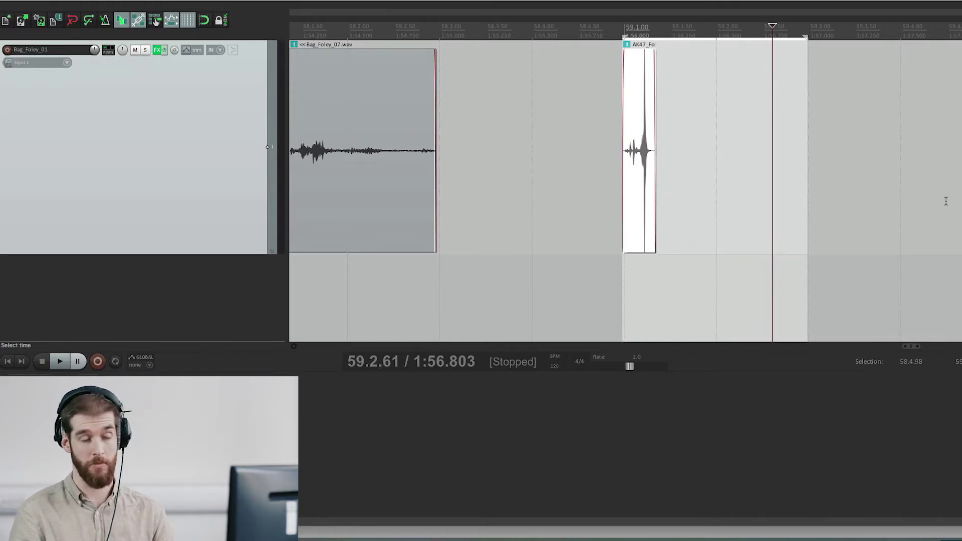
pyautogui.moveTo(961, 228); pyautogui.dragTo(672, 230)
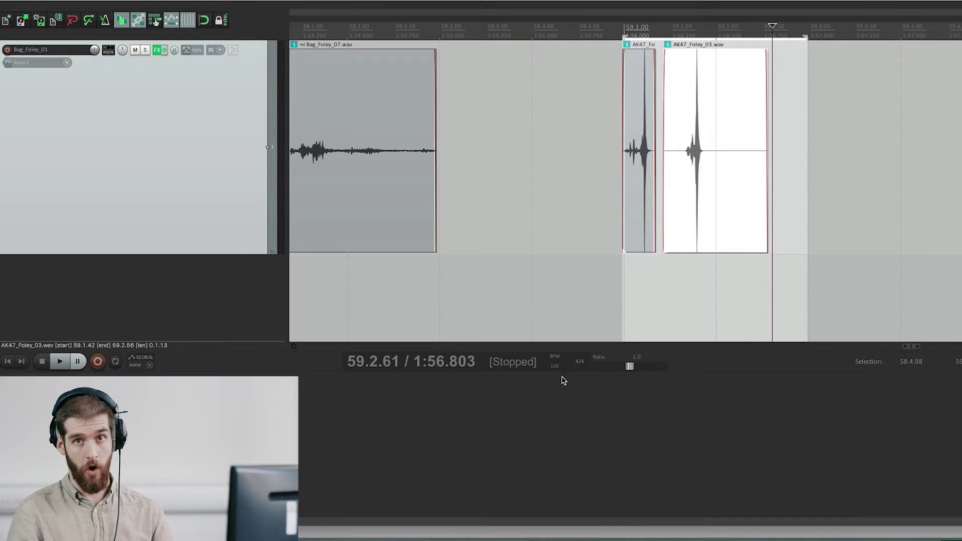
pyautogui.moveTo(763, 244); pyautogui.dragTo(659, 249)
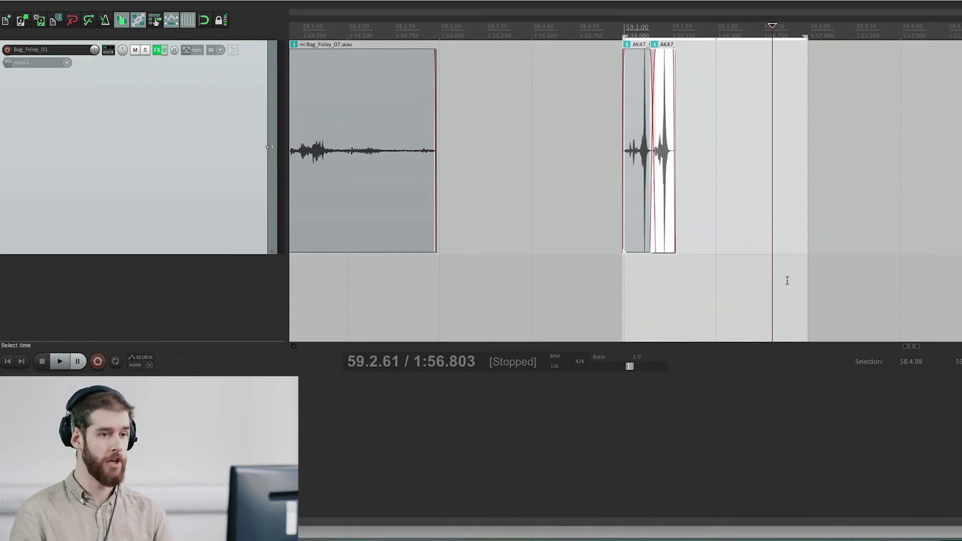
pyautogui.hscroll(5, 912, 350)
pyautogui.moveTo(954, 265); pyautogui.dragTo(613, 242)
pyautogui.moveTo(523, 240); pyautogui.dragTo(475, 242)
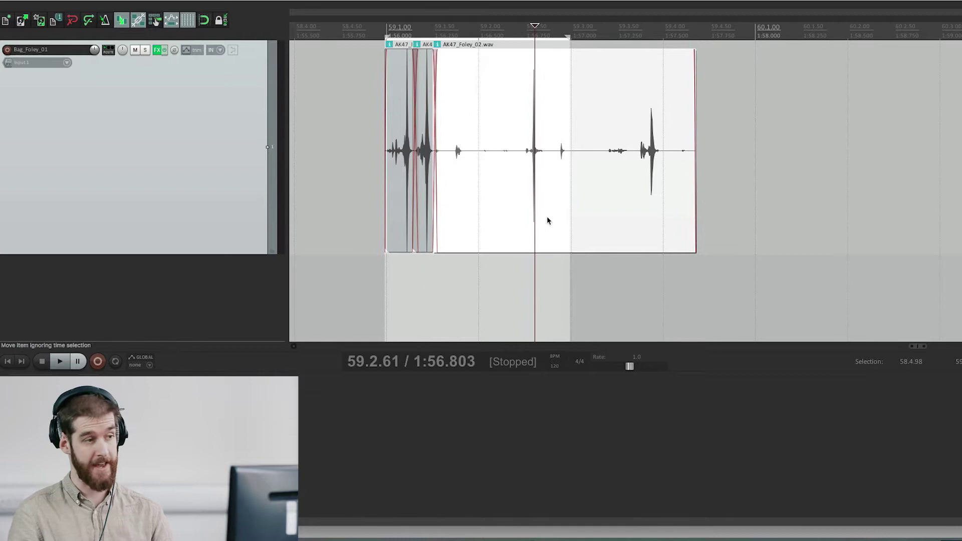
# Split AK47_Foley_02 at 59.3.37 and 59.2.48, trimming the end of the left piece.
pyautogui.click(609, 199)
pyautogui.click(604, 200)
pyautogui.press('s')
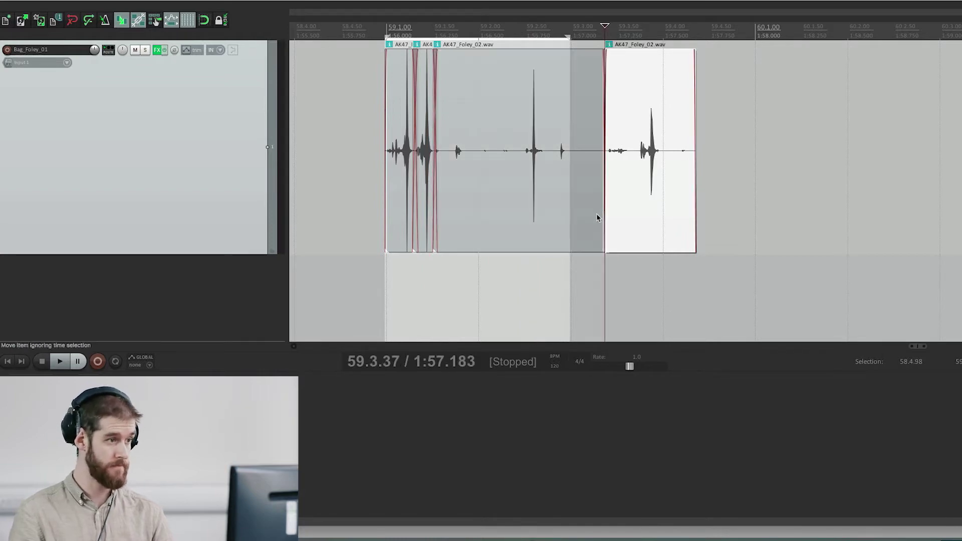
pyautogui.moveTo(601, 219); pyautogui.dragTo(530, 233)
pyautogui.click(523, 176)
pyautogui.press('s')
# Overlap the far-right AK47_Foley_02 piece onto the previous clip for a crossfade and shorten its tail.
pyautogui.click(633, 238)
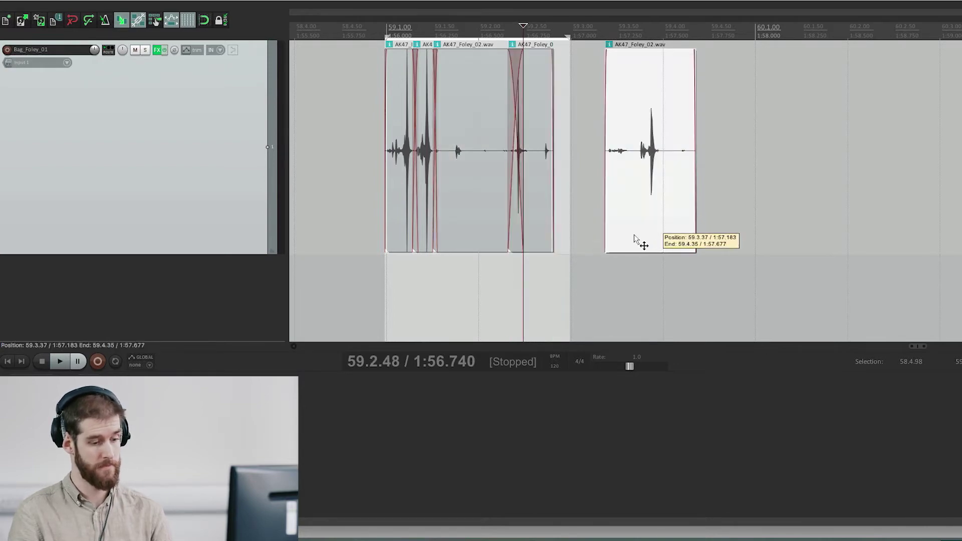
pyautogui.moveTo(634, 238); pyautogui.dragTo(577, 243)
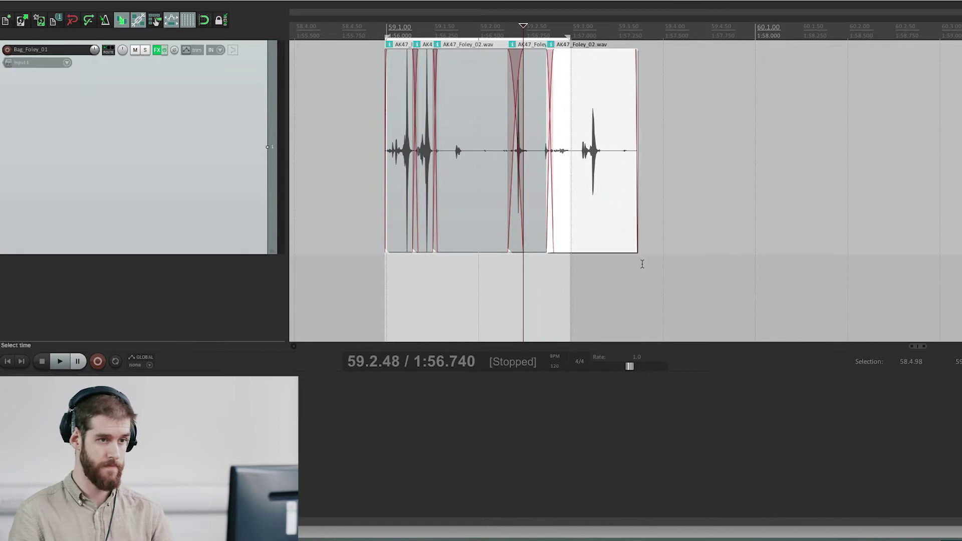
pyautogui.moveTo(636, 249); pyautogui.dragTo(605, 253)
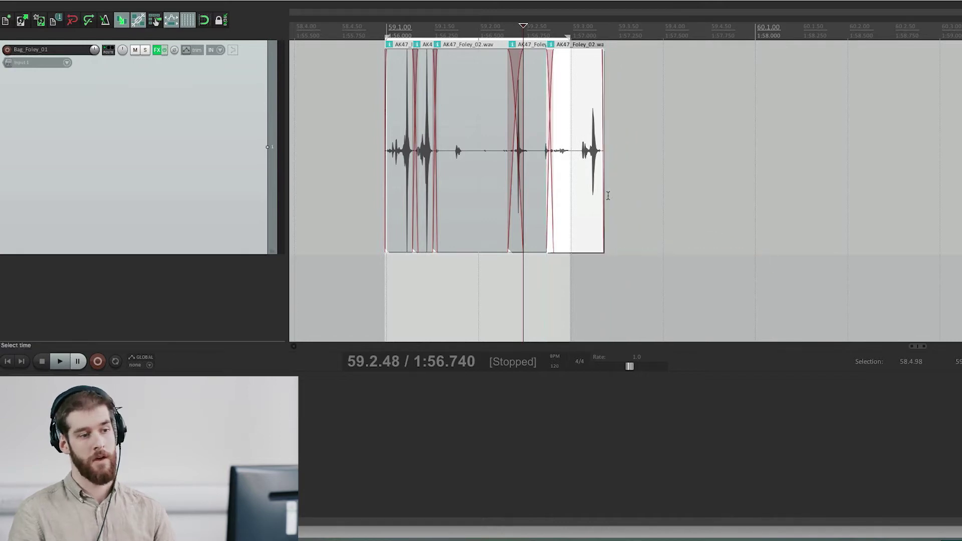
pyautogui.click(646, 202)
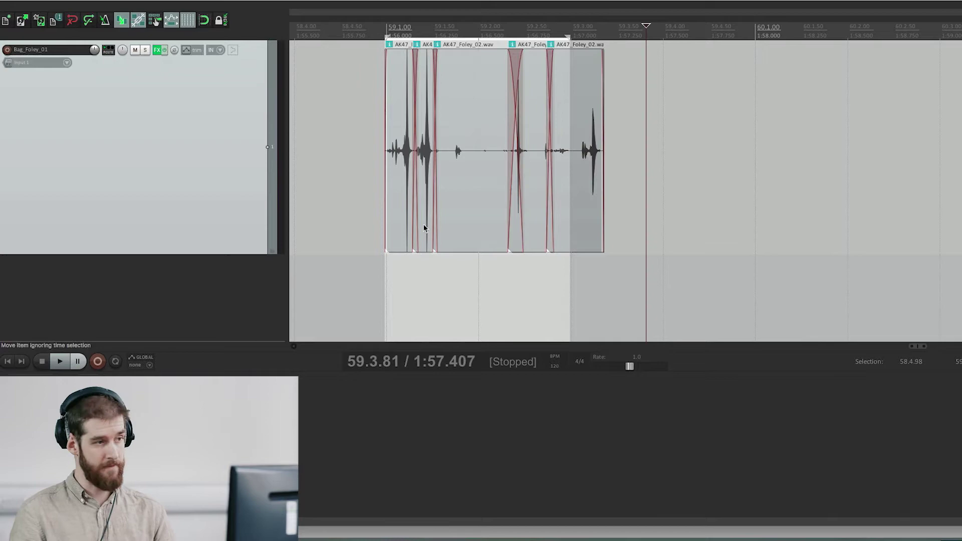
pyautogui.scroll(-5, 636, 330)
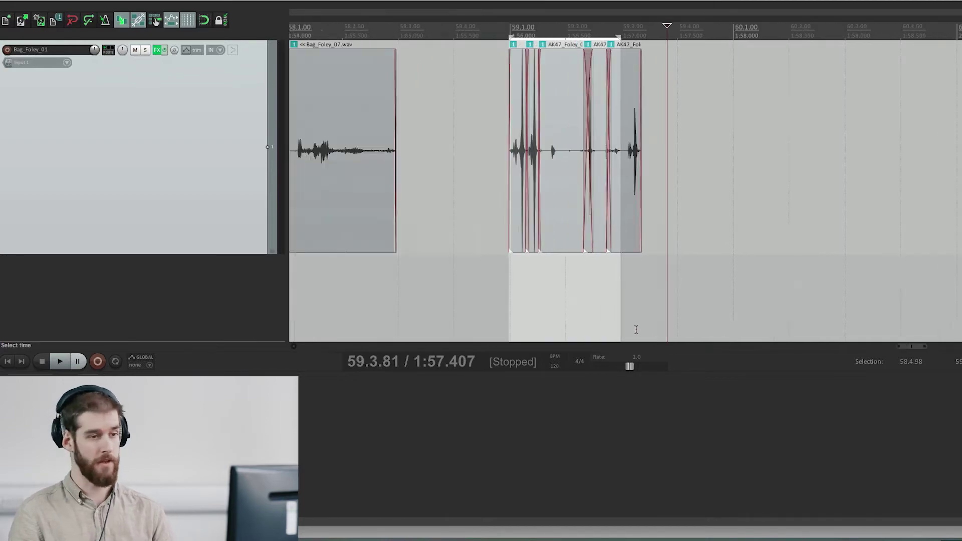
pyautogui.moveTo(891, 349); pyautogui.dragTo(397, 350)
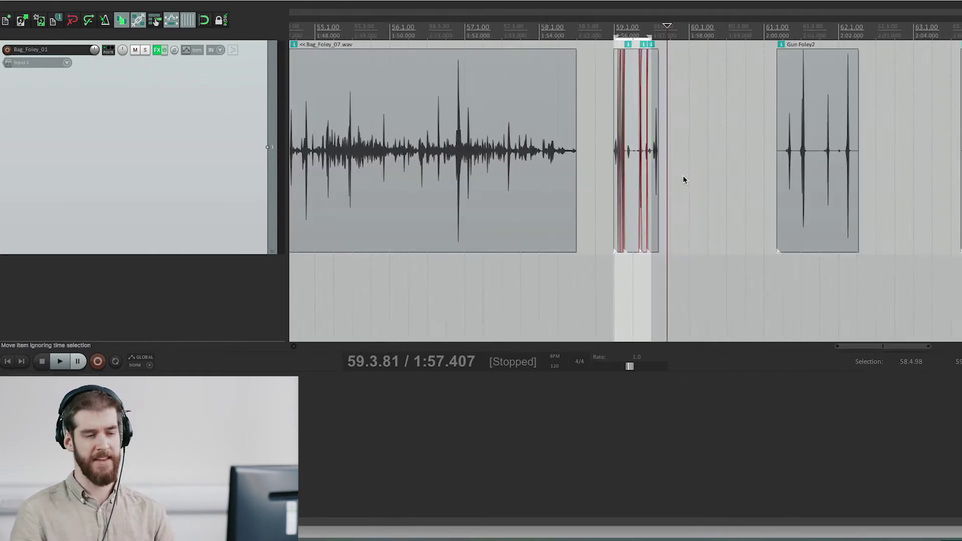
# Move Canvas Foley 2 earlier to start near bar 8 and play it back.
pyautogui.moveTo(855, 345); pyautogui.dragTo(365, 346)
pyautogui.click(668, 230)
pyautogui.scroll(-1, 732, 232)
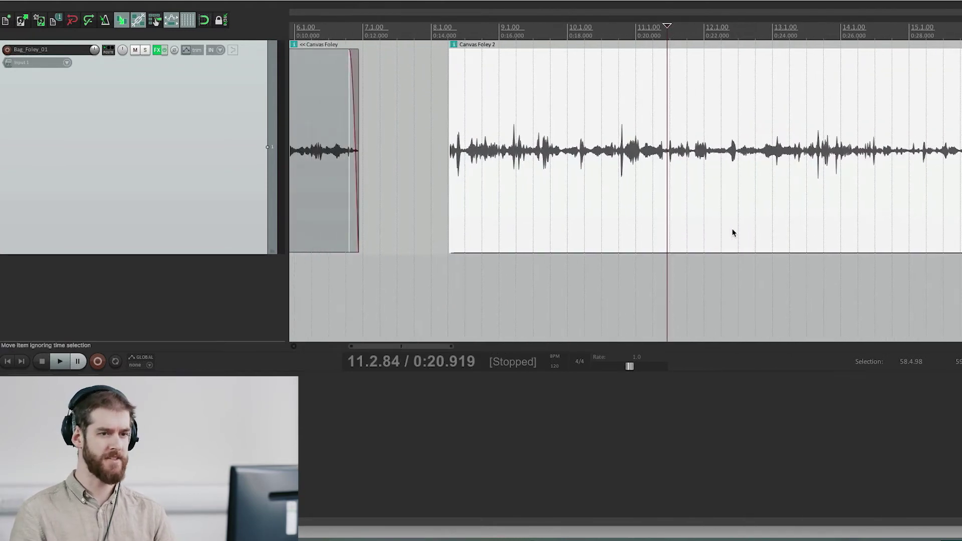
pyautogui.moveTo(754, 222)
pyautogui.mouseDown()
pyautogui.moveTo(758, 240)
pyautogui.moveTo(762, 226)
pyautogui.mouseUp()
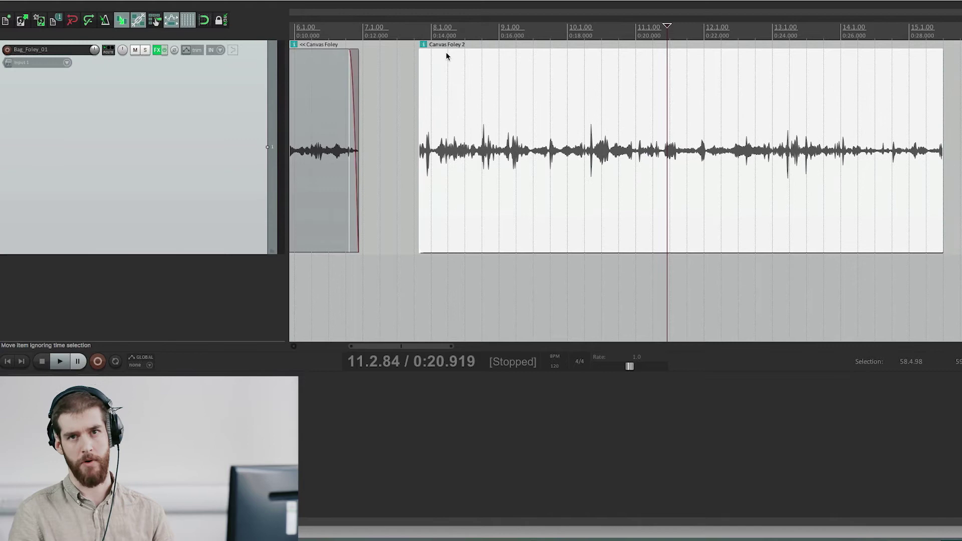
pyautogui.press('[')
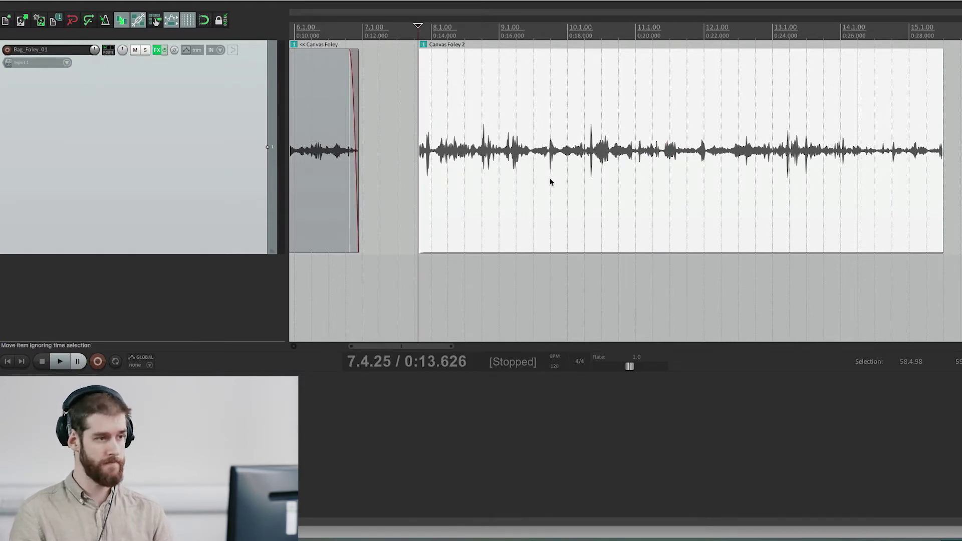
pyautogui.press('space')
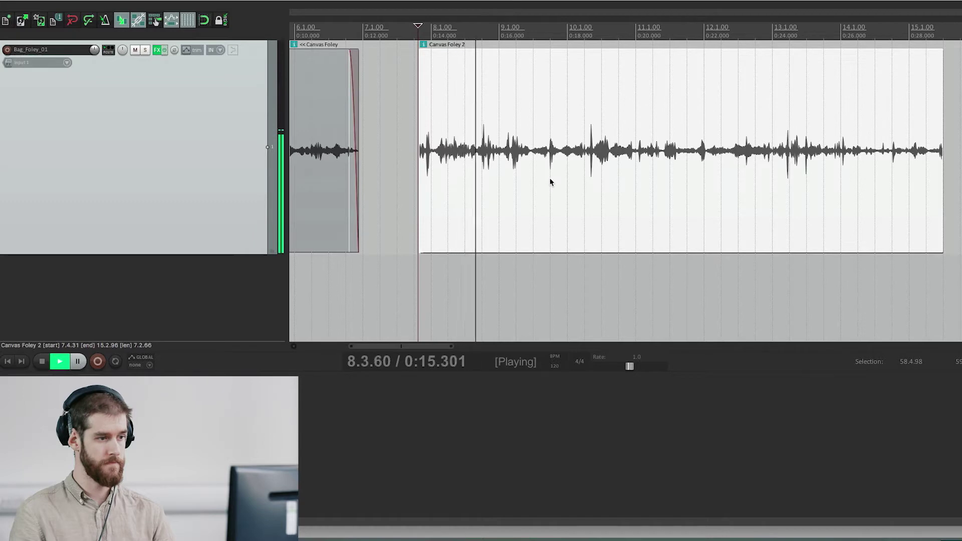
pyautogui.press('space')
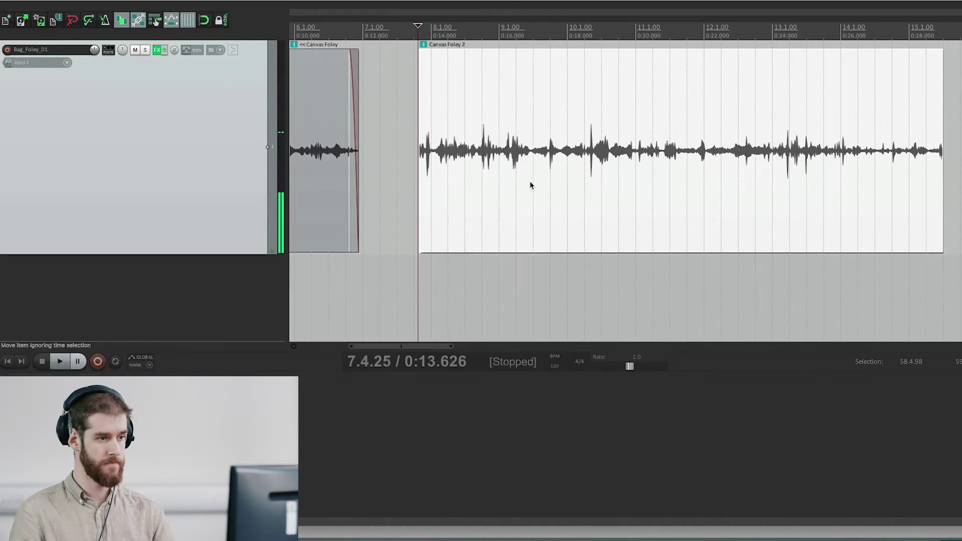
# Split Canvas Foley 2, shift the left piece to open a gap, and add short fades at the cut.
pyautogui.click(531, 186)
pyautogui.click(531, 185)
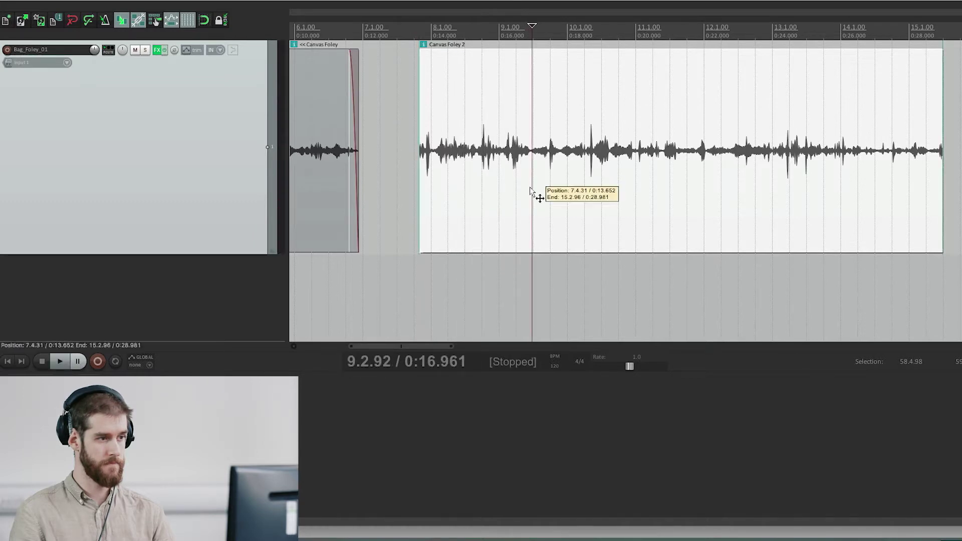
pyautogui.click(529, 187)
pyautogui.press('s')
pyautogui.moveTo(483, 230); pyautogui.dragTo(469, 153)
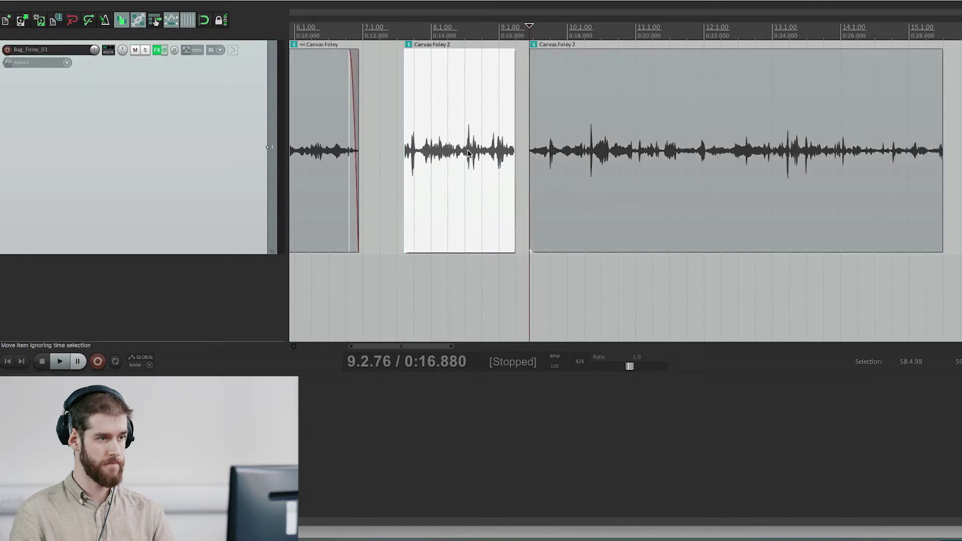
pyautogui.moveTo(513, 49); pyautogui.dragTo(531, 50)
pyautogui.click(434, 223)
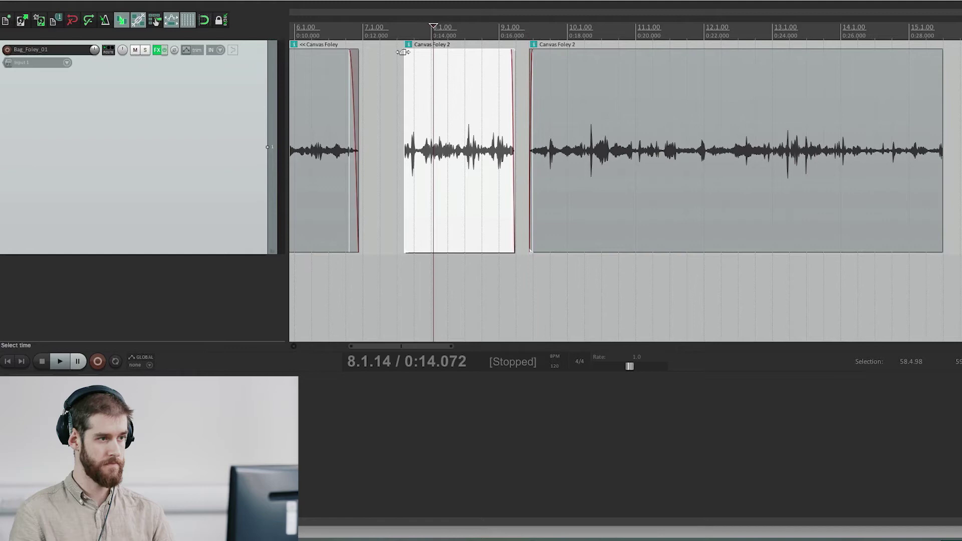
# Audition the split pieces and nudge the right Canvas Foley 2 piece slightly left.
pyautogui.click(441, 222)
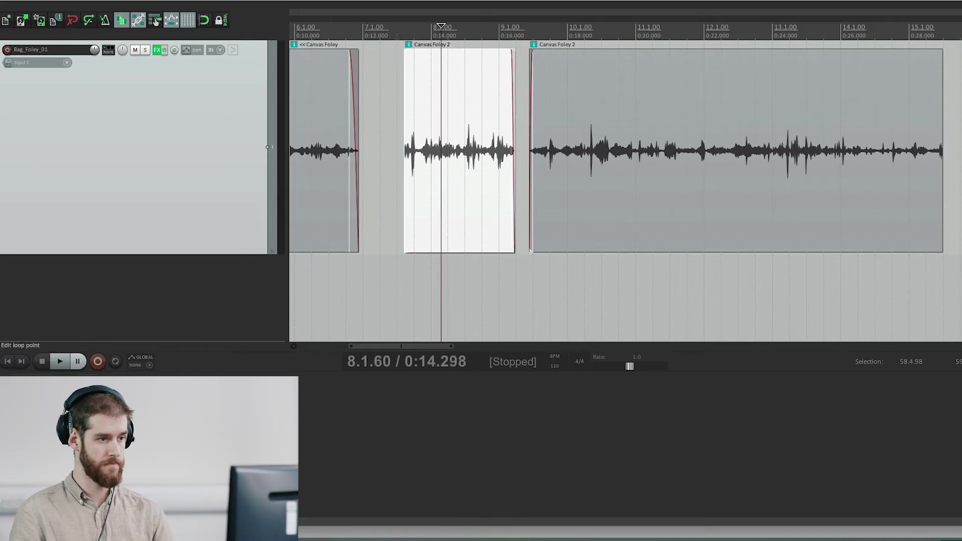
pyautogui.click(402, 222)
pyautogui.press('space')
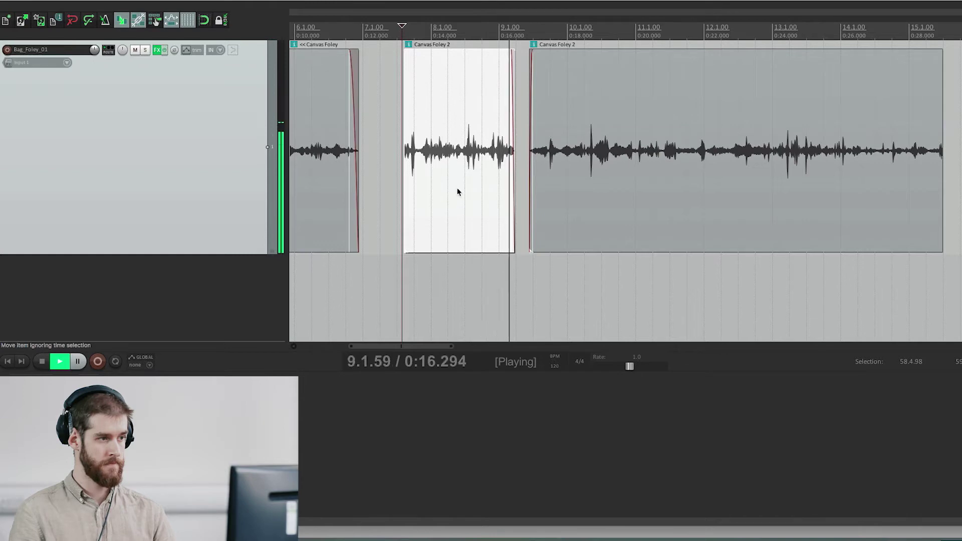
pyautogui.press('space')
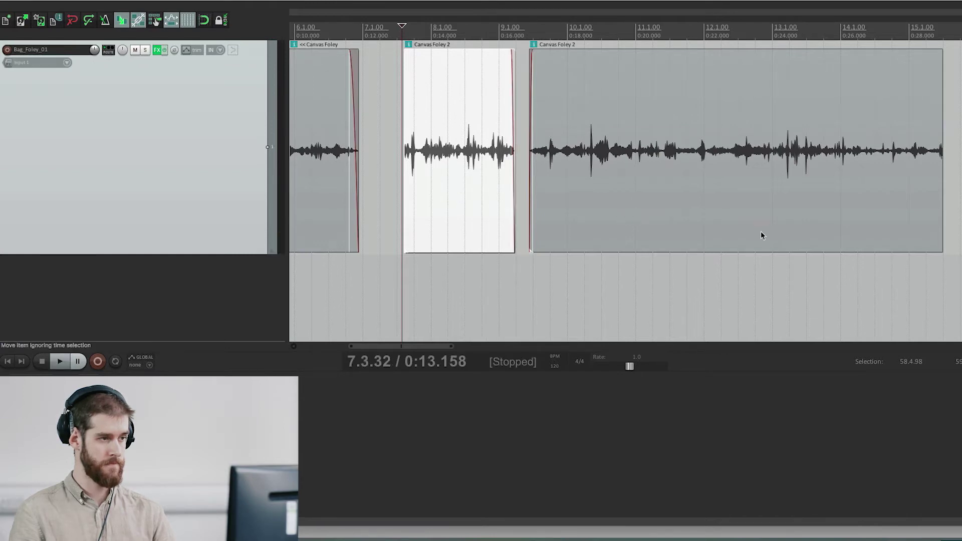
pyautogui.moveTo(762, 235); pyautogui.dragTo(758, 232)
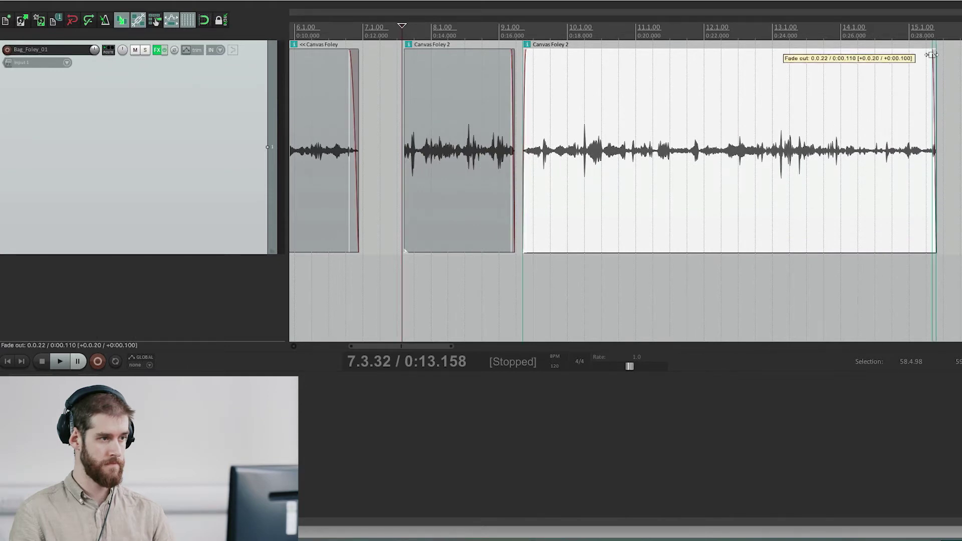
pyautogui.hscroll(-5, 556, 221)
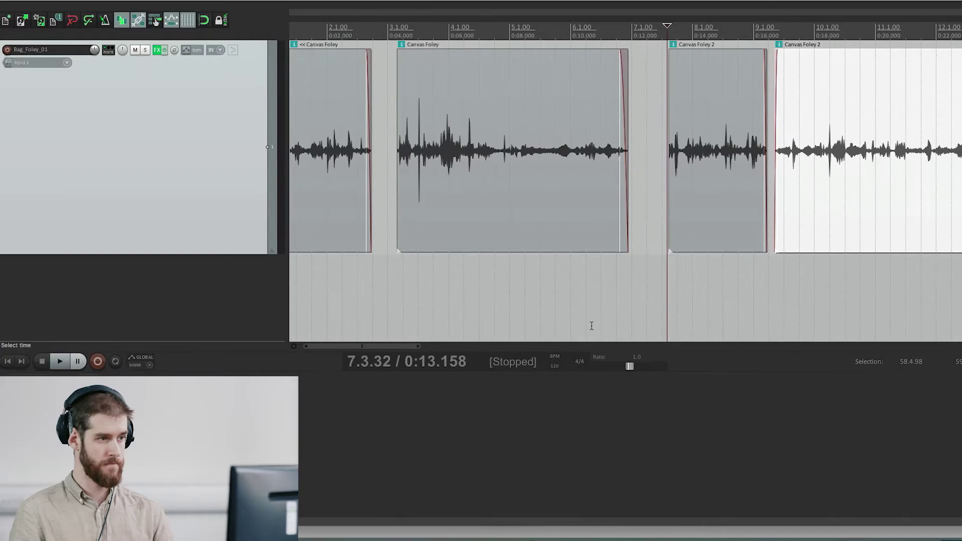
# Review each Canvas Foley item in turn, including Canvas Foley 2 and Canvas Foley3.
pyautogui.moveTo(406, 346); pyautogui.dragTo(441, 350)
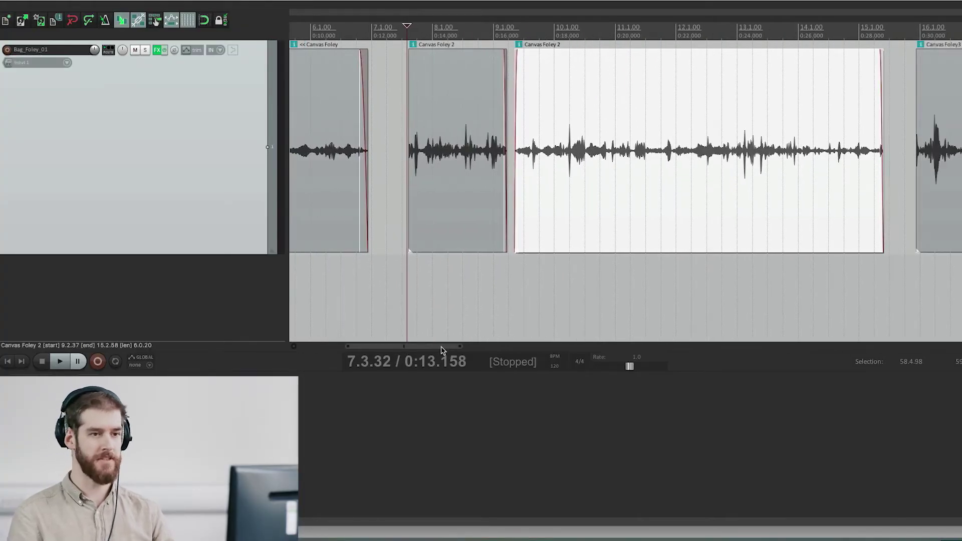
pyautogui.scroll(-5, 524, 279)
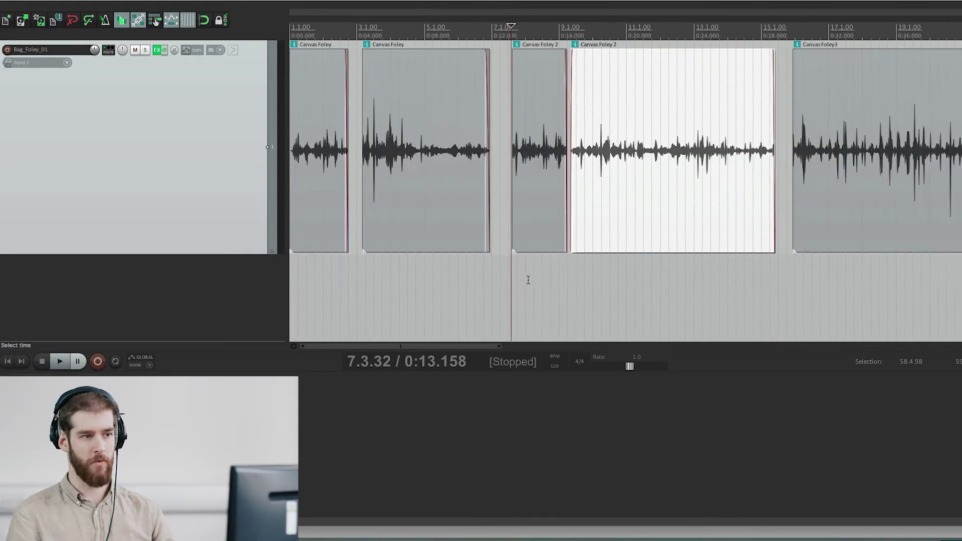
pyautogui.click(322, 223)
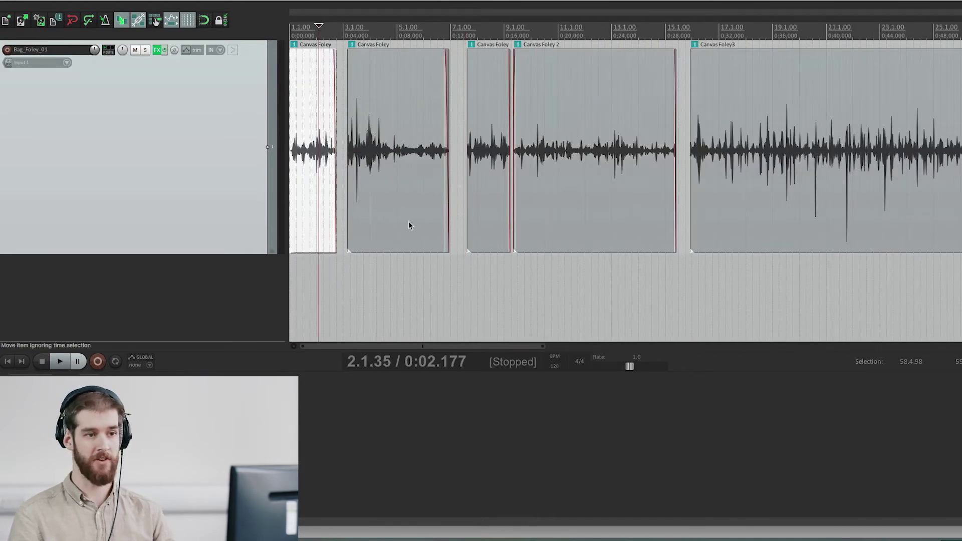
pyautogui.click(408, 221)
pyautogui.click(491, 223)
pyautogui.click(590, 225)
pyautogui.click(727, 218)
pyautogui.scroll(-4, 727, 218)
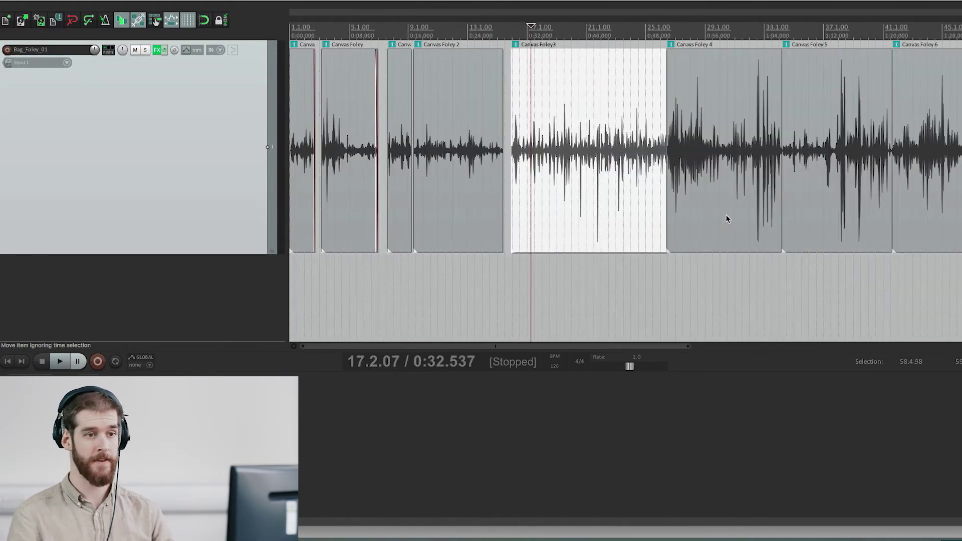
pyautogui.scroll(-2, 726, 218)
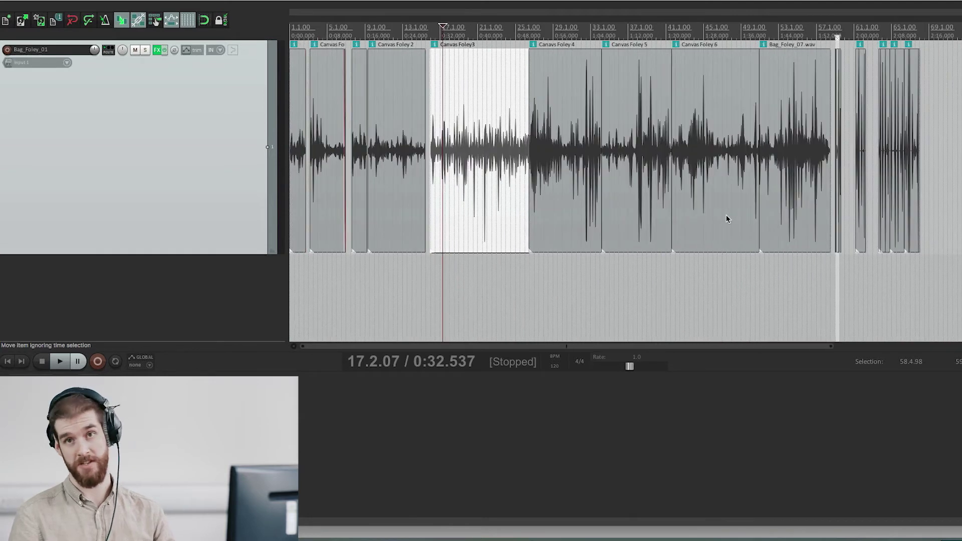
# Zoom in on the AK47 fragments near 1:56 and select the first and last ones.
pyautogui.click(837, 35)
pyautogui.scroll(8, 838, 35)
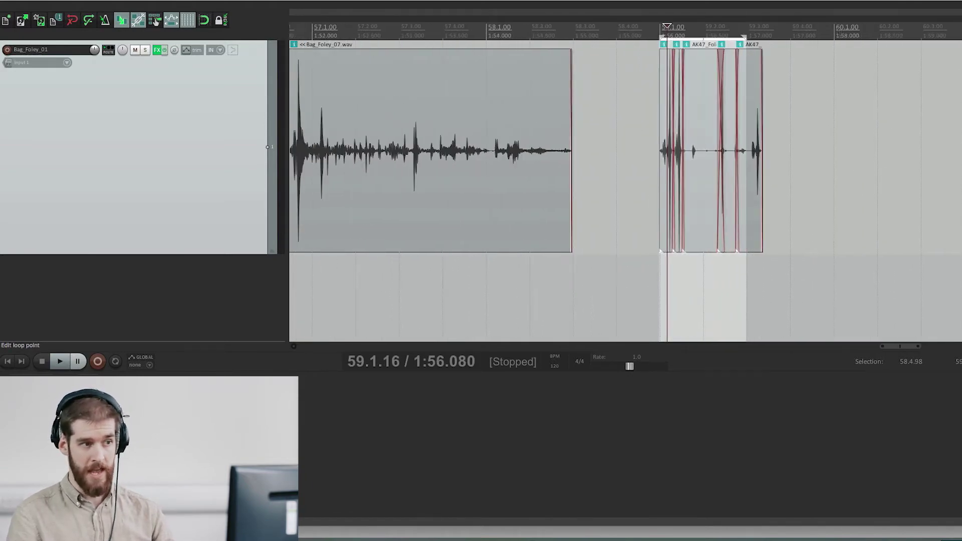
pyautogui.scroll(3, 816, 194)
pyautogui.click(815, 194)
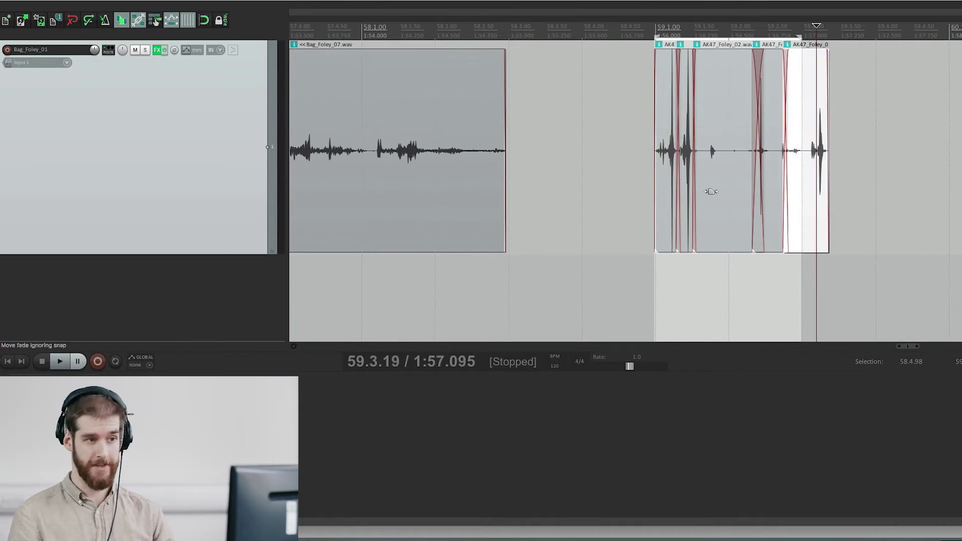
pyautogui.click(661, 206)
# Glue the AK47 fragments into AK47_Foley_03-glued.wav with Cmd+G and play it back.
pyautogui.keyDown('shift'); pyautogui.click(805, 233); pyautogui.keyUp('shift')
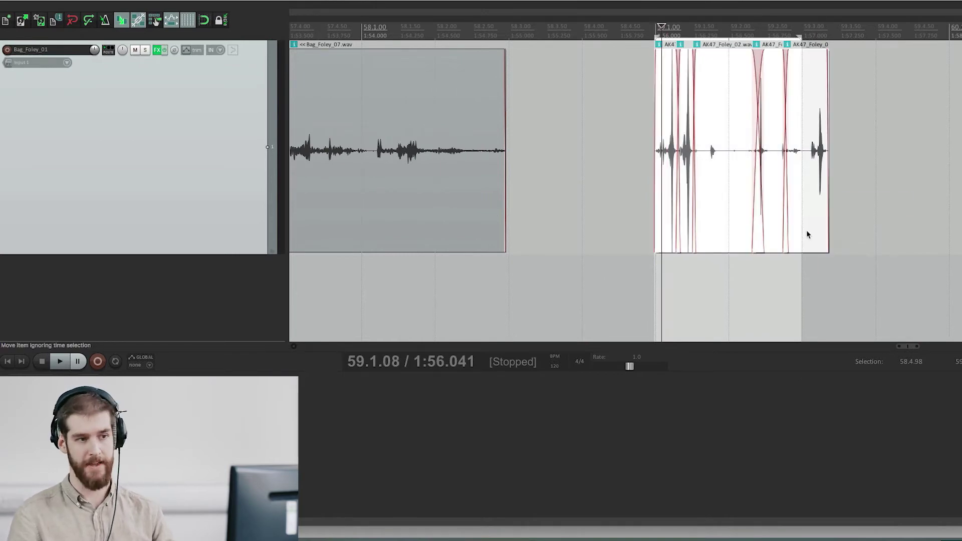
pyautogui.hotkey('ctrl', 'g')
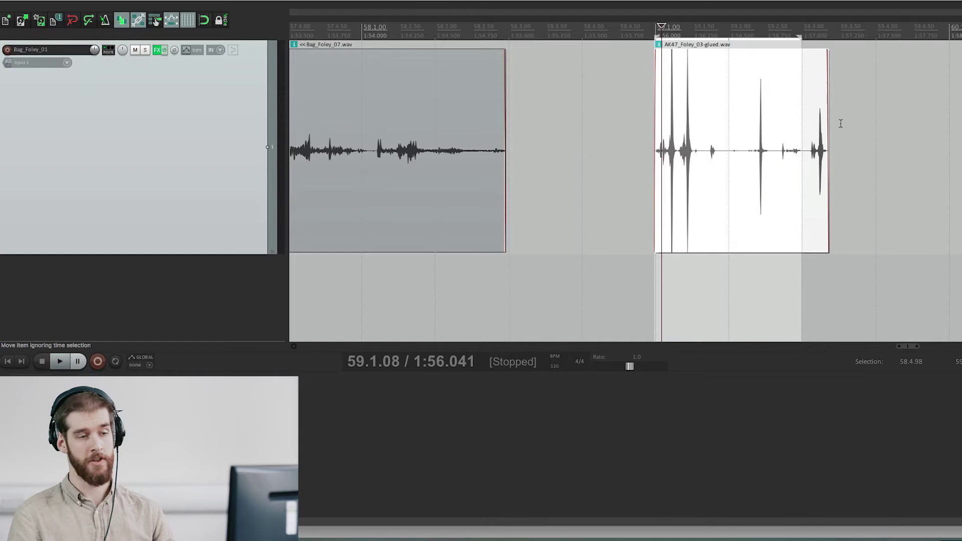
pyautogui.moveTo(904, 347); pyautogui.dragTo(917, 344)
pyautogui.scroll(2, 769, 215)
pyautogui.scroll(2, 767, 201)
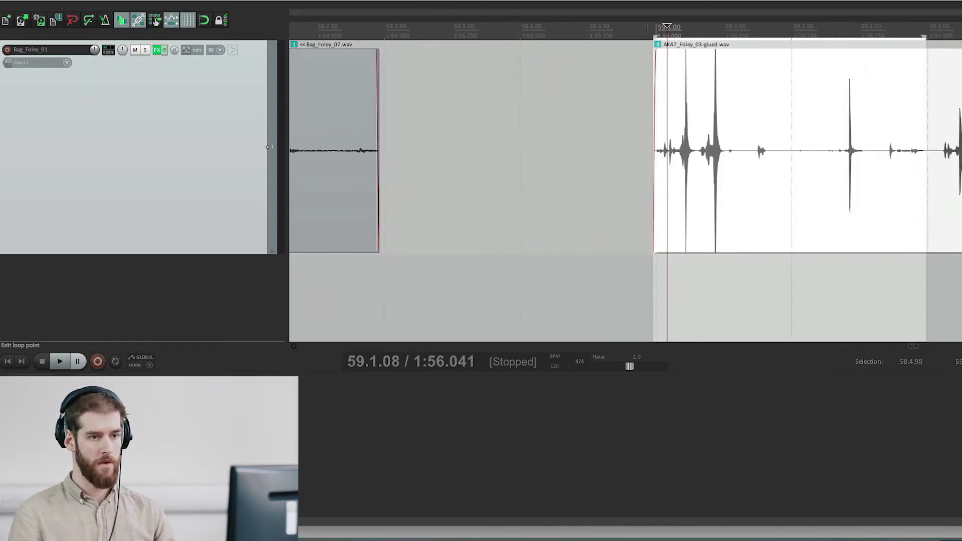
pyautogui.click(650, 25)
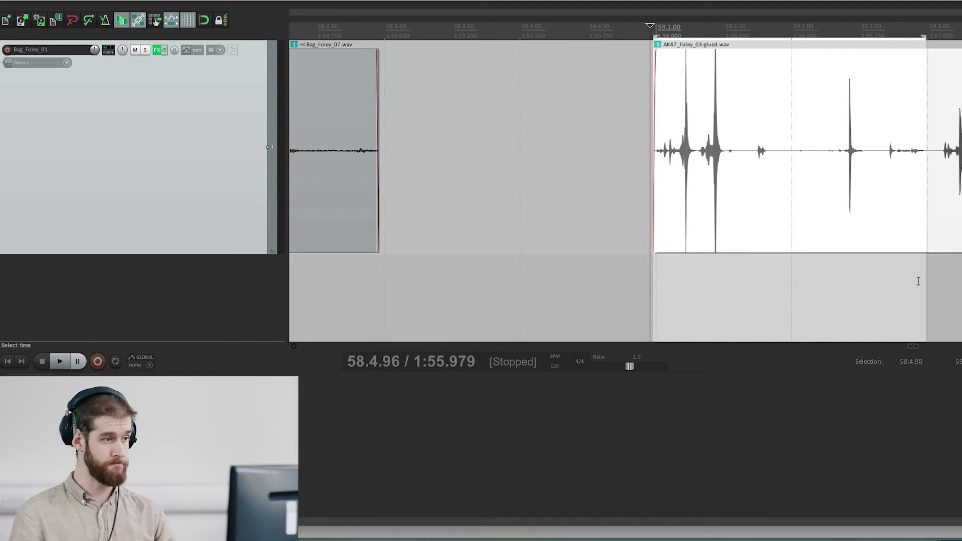
pyautogui.press('space')
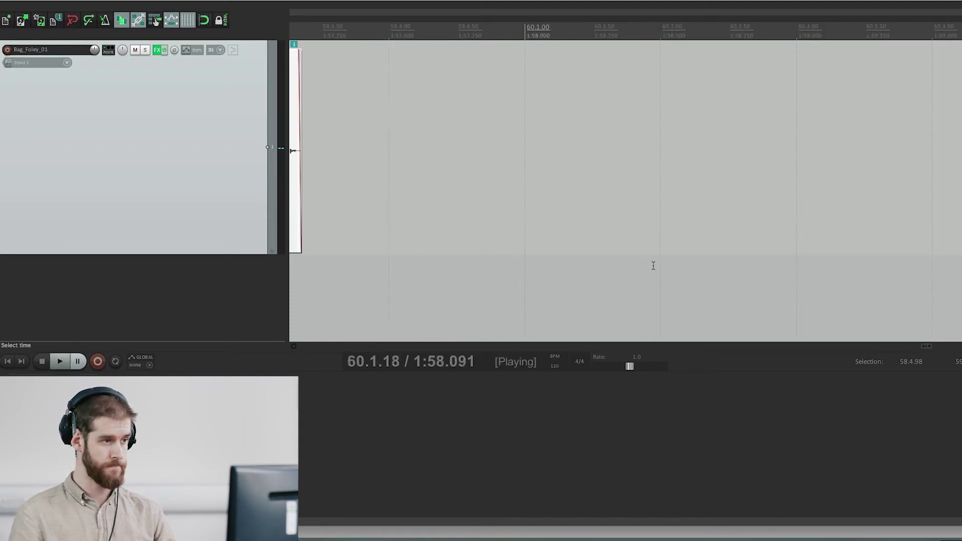
pyautogui.press('space')
# Adjust the view and audition the glued AK47 item once more.
pyautogui.moveTo(914, 348); pyautogui.dragTo(916, 348)
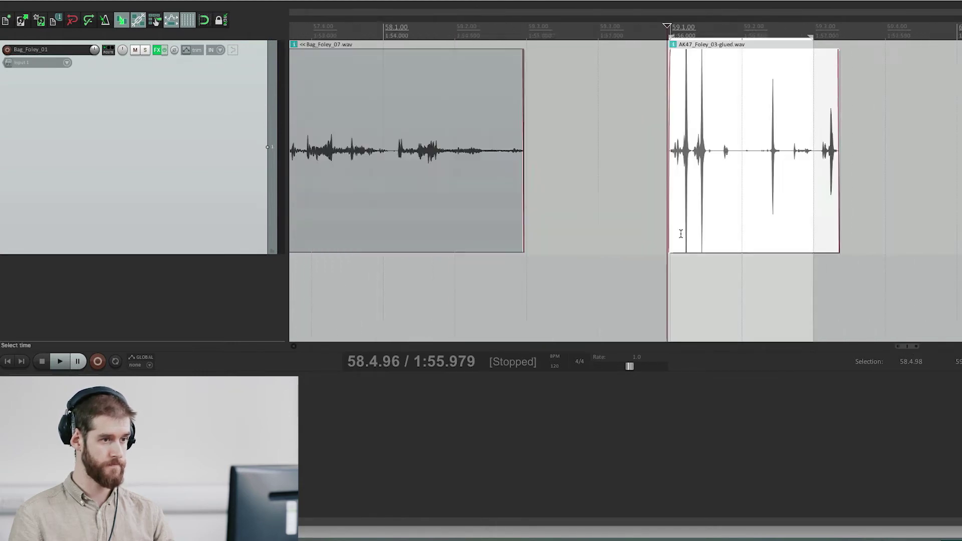
pyautogui.scroll(-5, 681, 234)
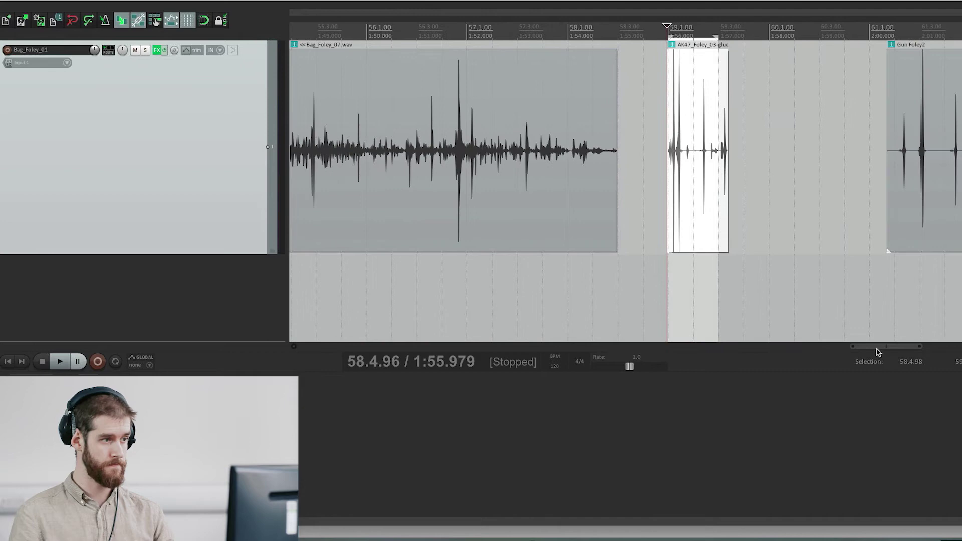
pyautogui.moveTo(876, 347); pyautogui.dragTo(883, 347)
pyautogui.press('space')
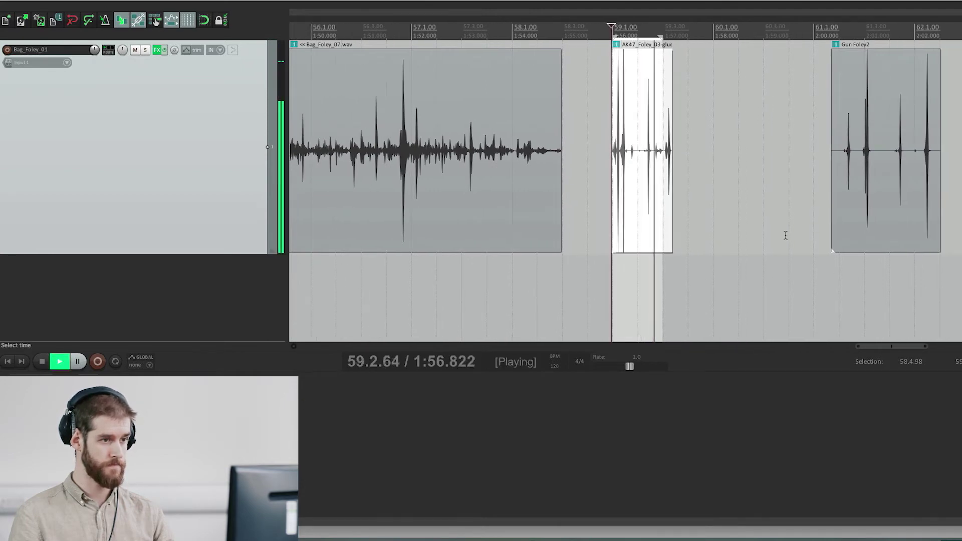
pyautogui.press('space')
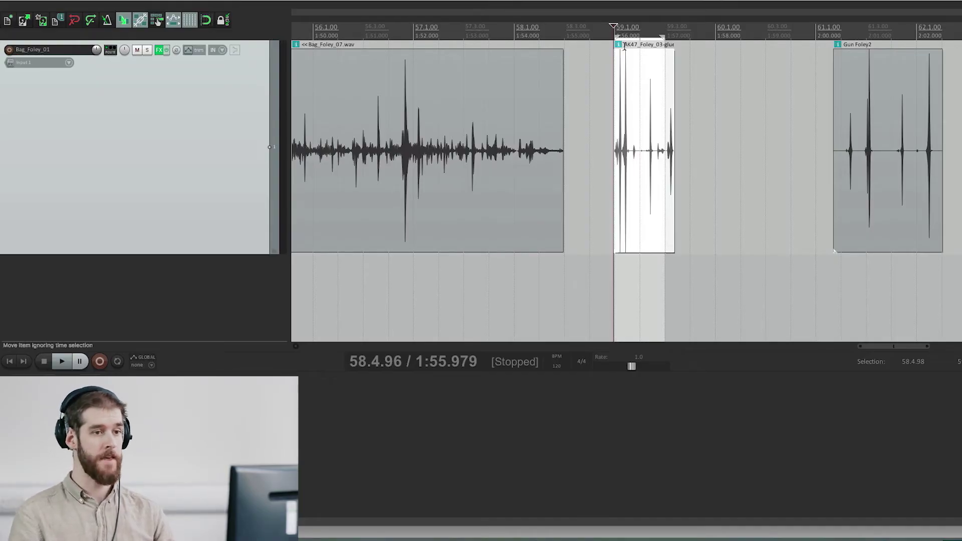
# Inspect the glued item's properties, then extend the time selection to its end and switch to Finder.
pyautogui.doubleClick(651, 229)
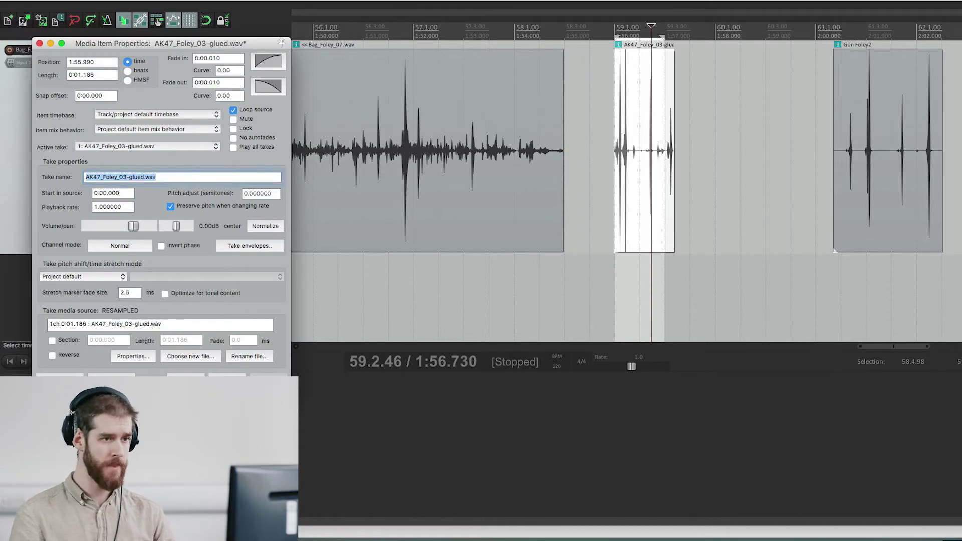
pyautogui.press('Return')
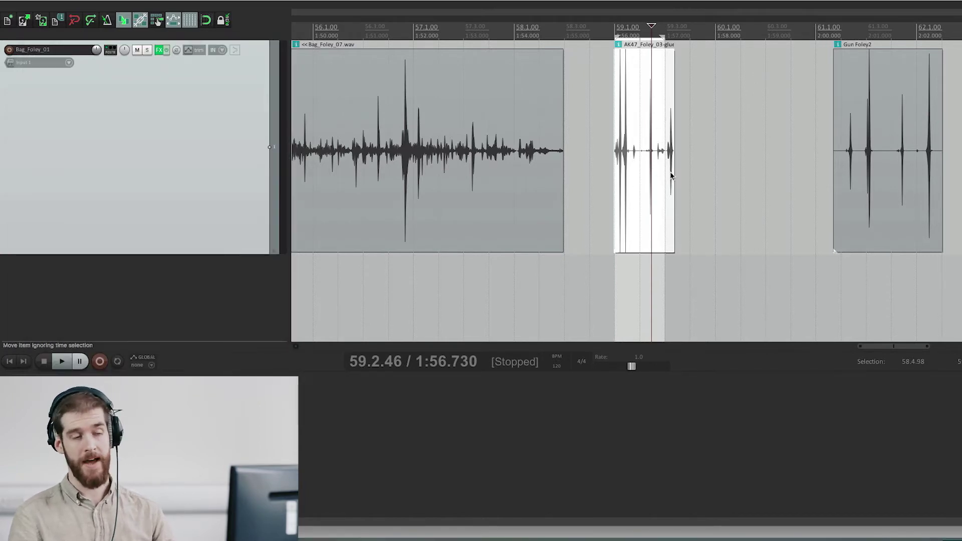
pyautogui.scroll(3, 673, 176)
pyautogui.click(767, 161)
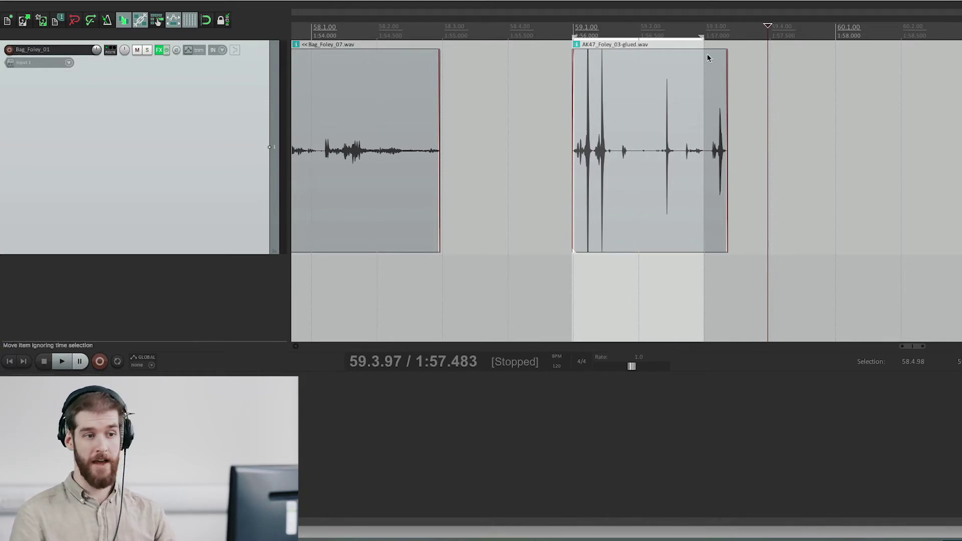
pyautogui.moveTo(700, 36); pyautogui.dragTo(729, 37)
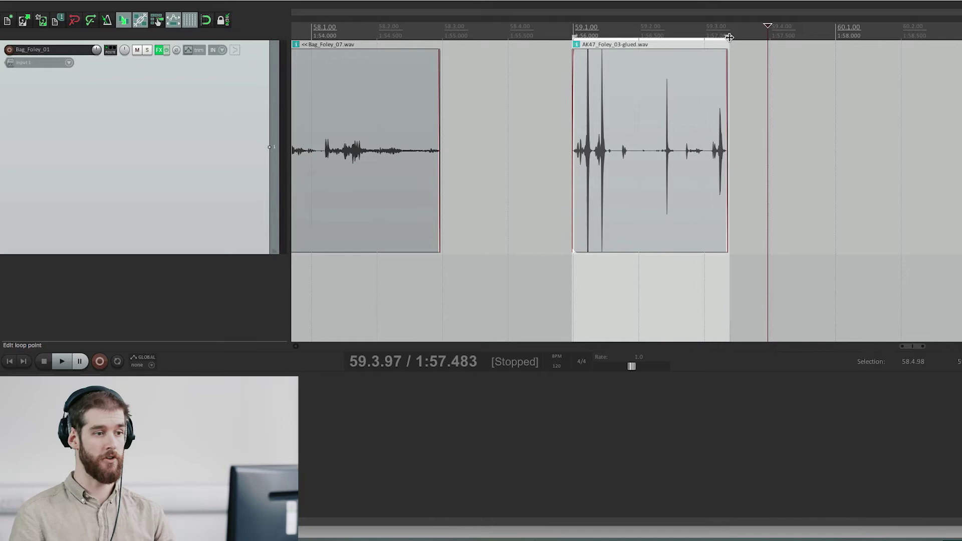
pyautogui.press('super+Tab')
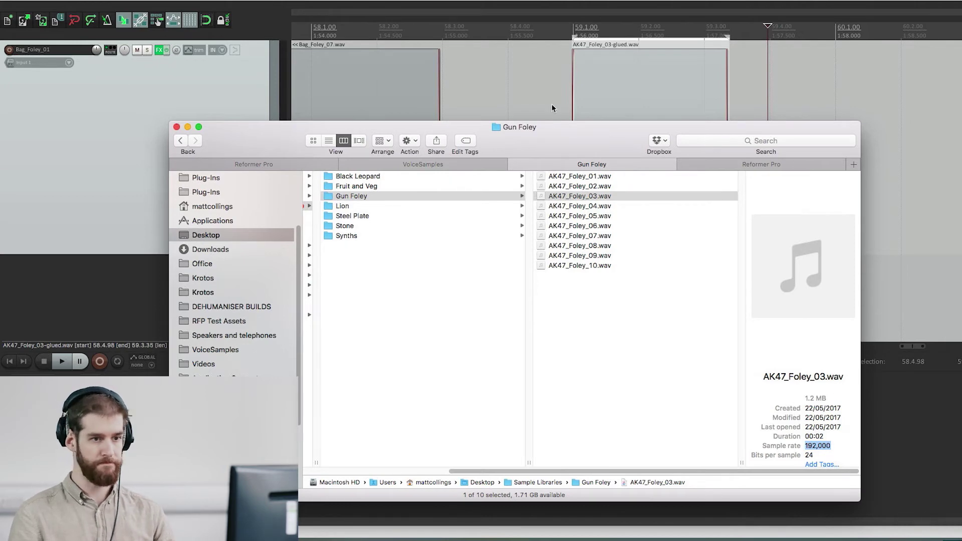
pyautogui.click(351, 199)
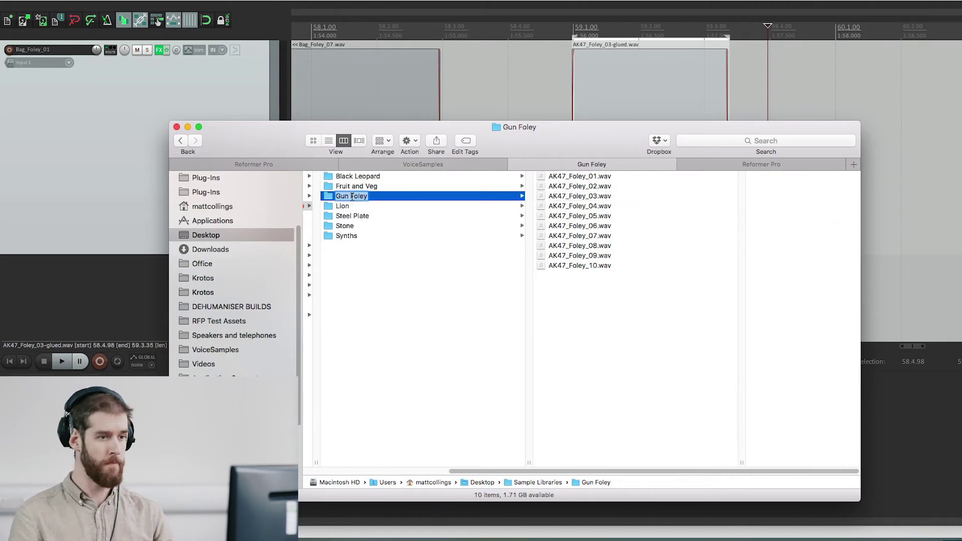
pyautogui.press('super+i')
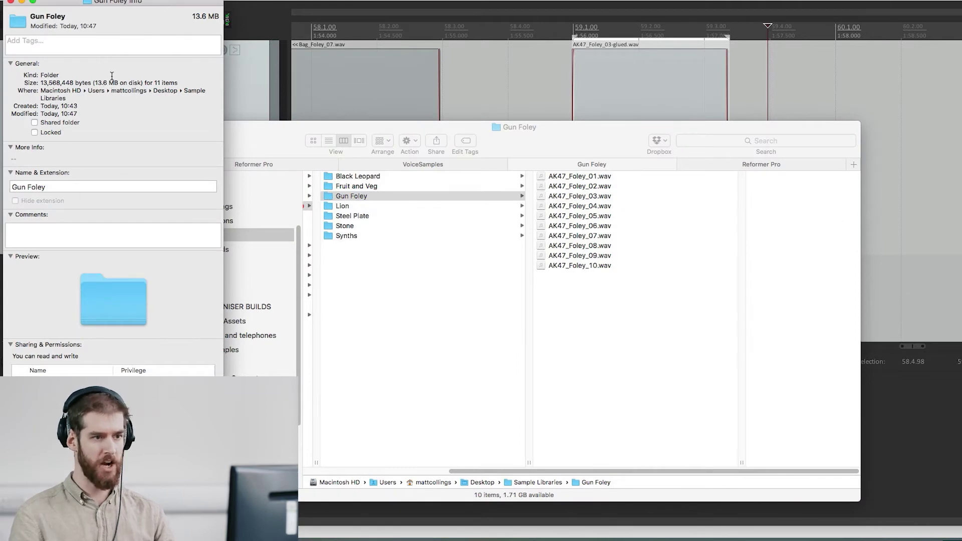
pyautogui.moveTo(42, 82); pyautogui.dragTo(150, 82)
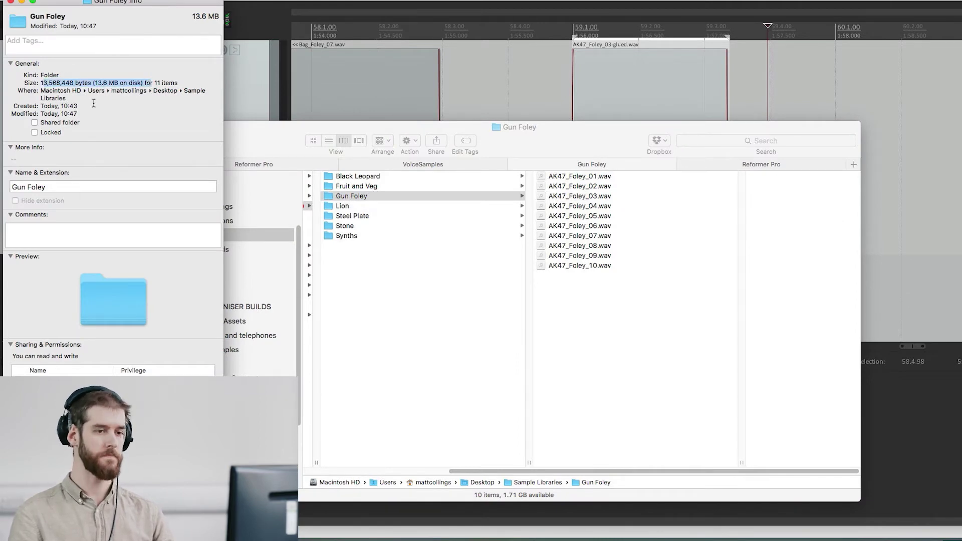
pyautogui.click(11, 2)
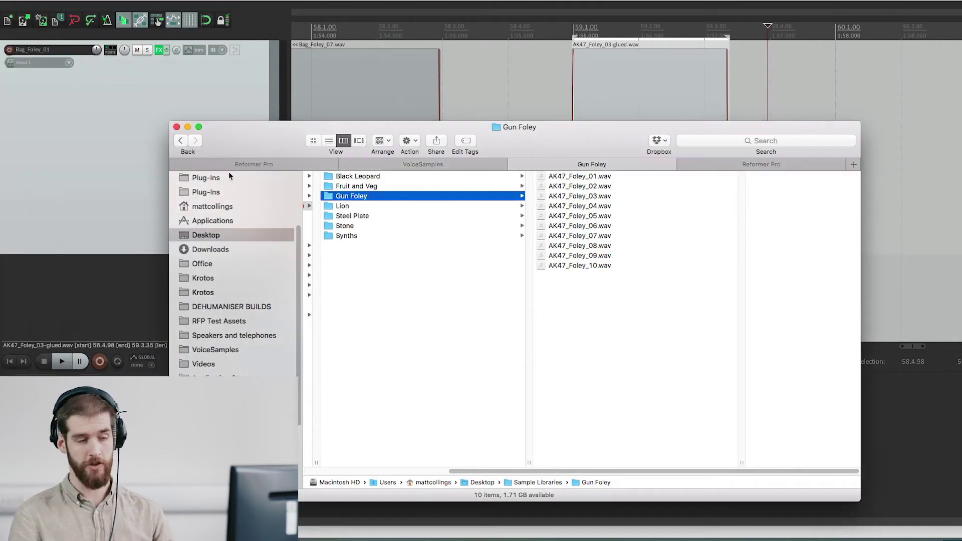
# Open the Fruit and Veg folder and narrow the top-level and subfolder columns.
pyautogui.click(371, 188)
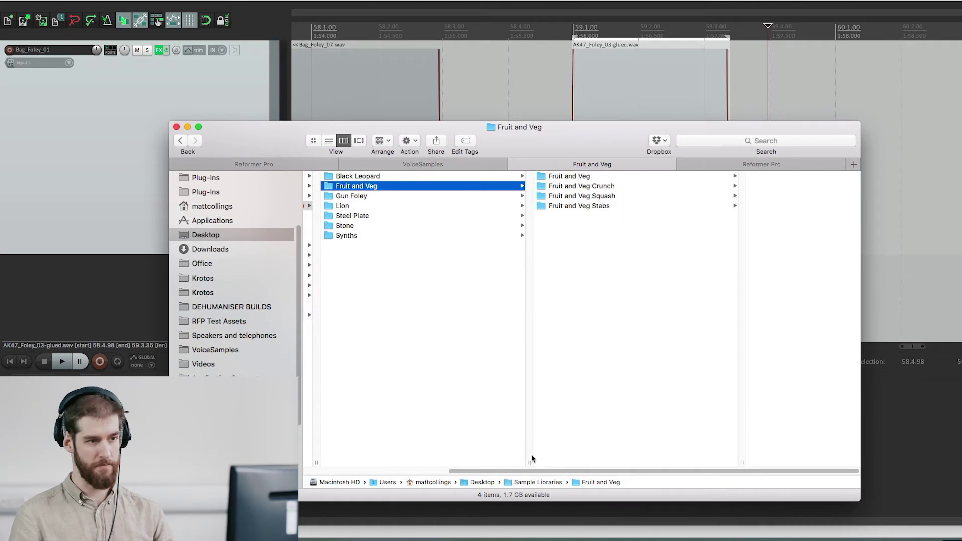
pyautogui.moveTo(529, 461); pyautogui.dragTo(430, 460)
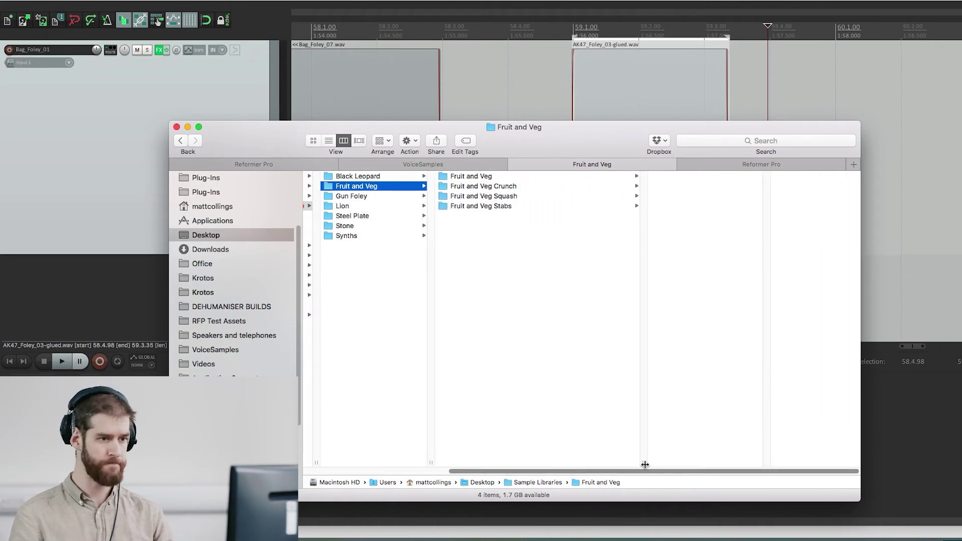
pyautogui.moveTo(644, 465); pyautogui.dragTo(570, 461)
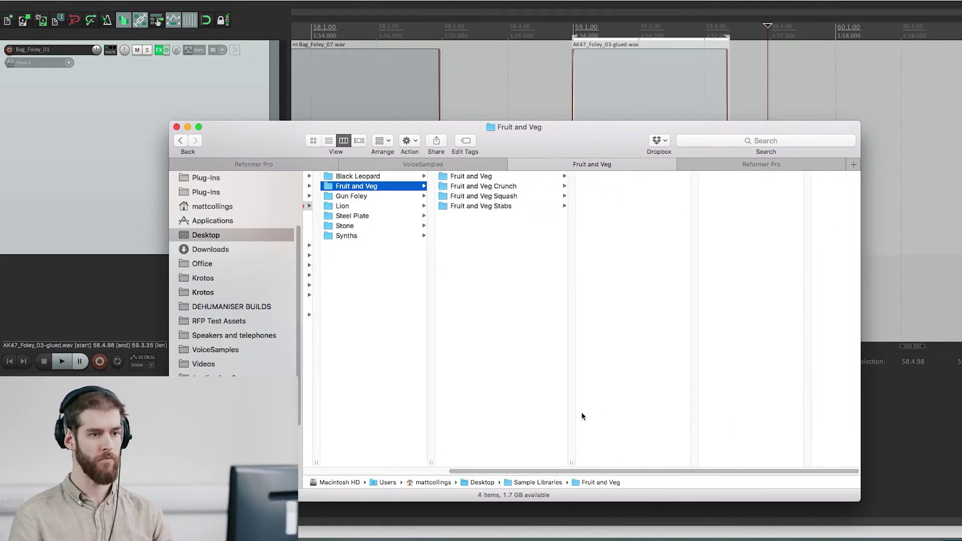
# Browse the Stabs and Squash subfolders, settling on Fruit and Veg Crunch's 150 wav files.
pyautogui.click(548, 189)
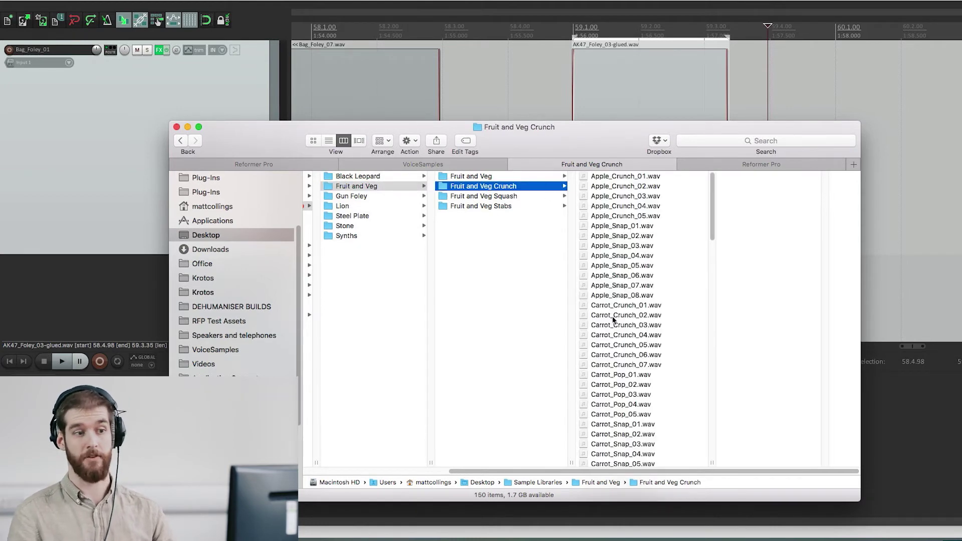
pyautogui.click(534, 205)
pyautogui.click(538, 198)
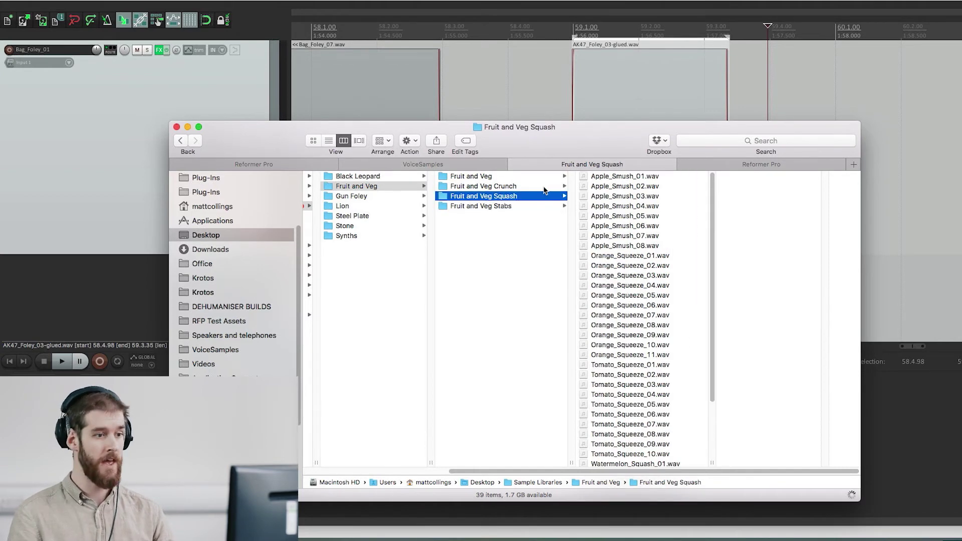
pyautogui.click(546, 189)
pyautogui.scroll(-15, 635, 283)
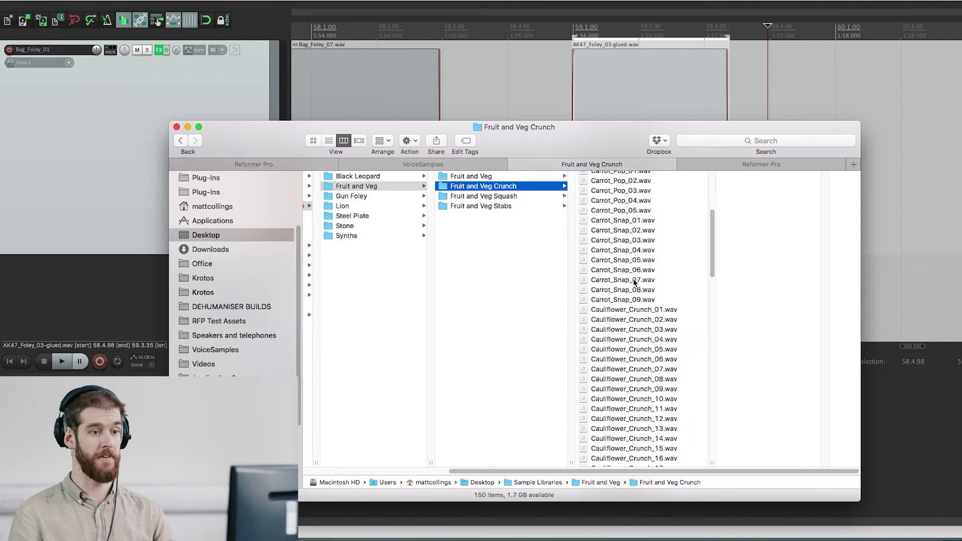
pyautogui.scroll(15, 634, 283)
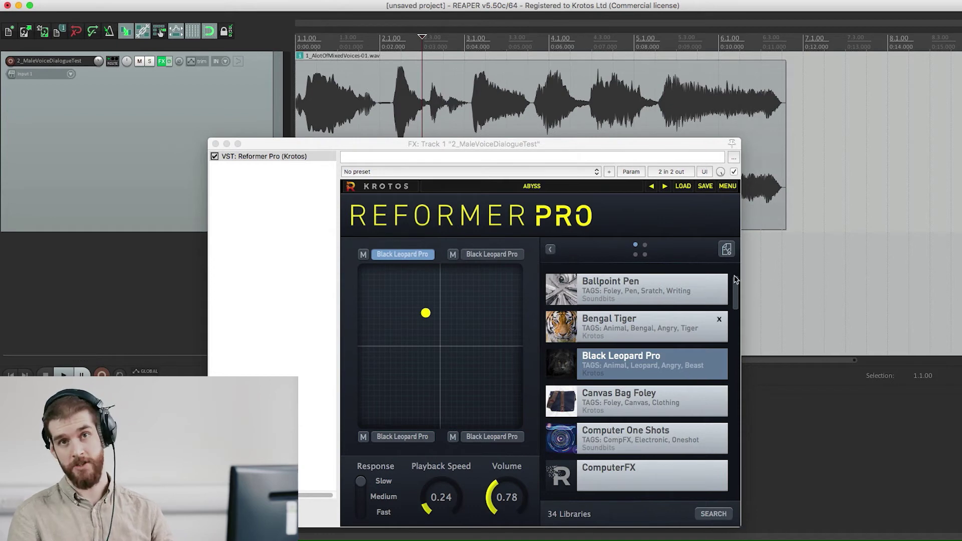
# Open the Reformer Analysis Tool and set the Synths folder as its source.
pyautogui.click(726, 249)
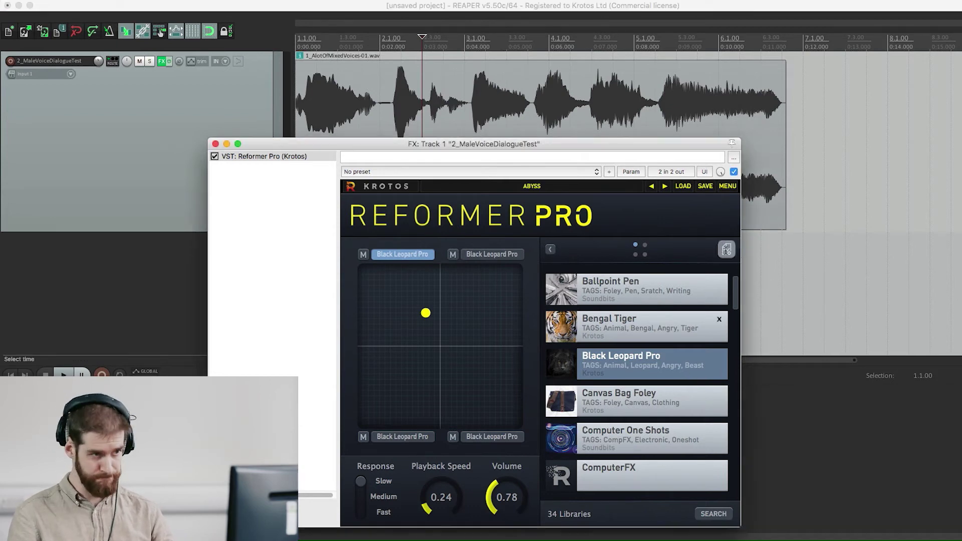
pyautogui.moveTo(501, 95); pyautogui.dragTo(822, 142)
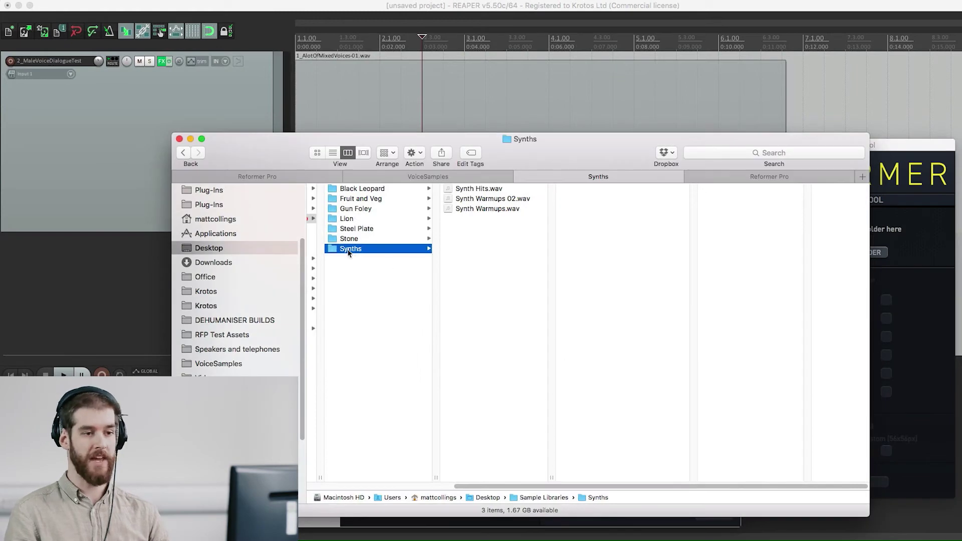
pyautogui.moveTo(350, 249); pyautogui.dragTo(925, 258)
pyautogui.click(925, 258)
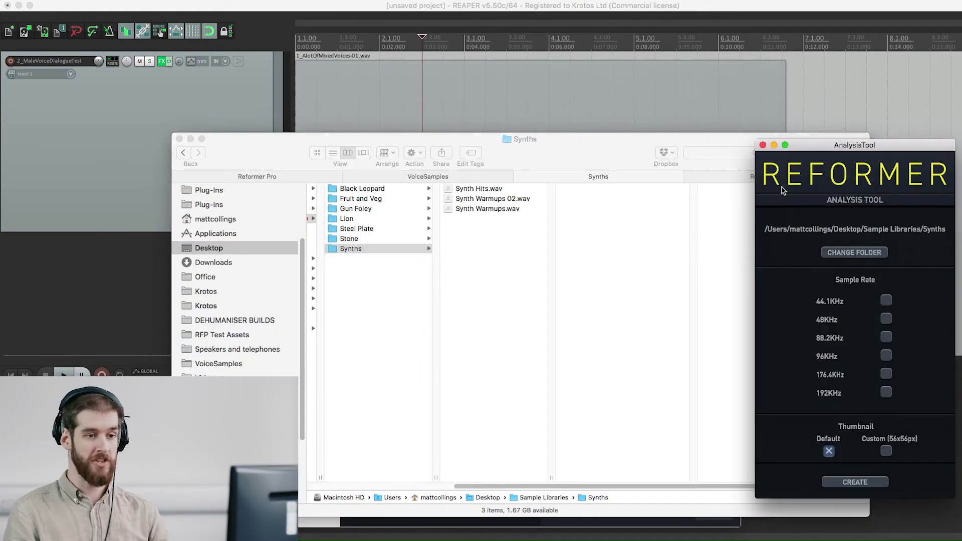
pyautogui.click(190, 139)
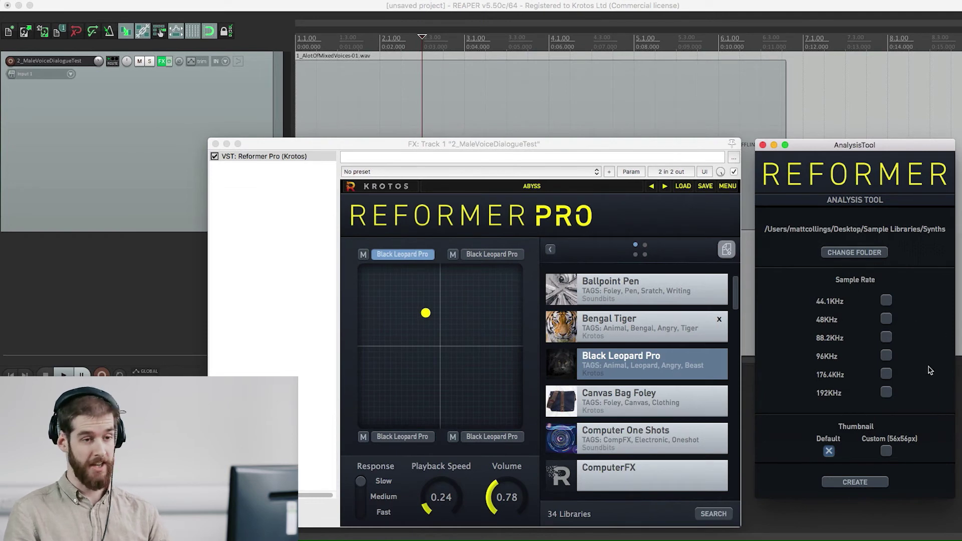
# Tick the 48KHz and 96KHz sample rates, leaving 192KHz unticked.
pyautogui.click(888, 320)
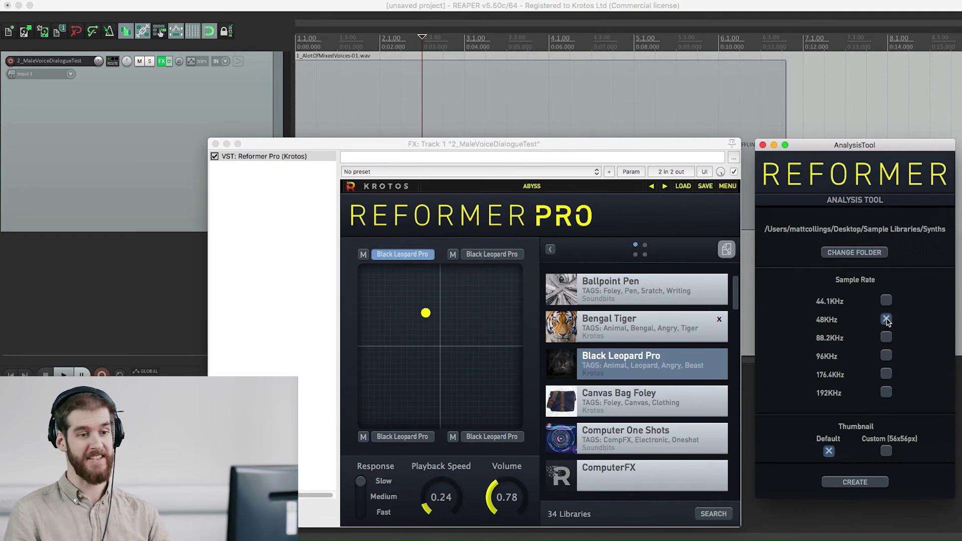
pyautogui.click(886, 355)
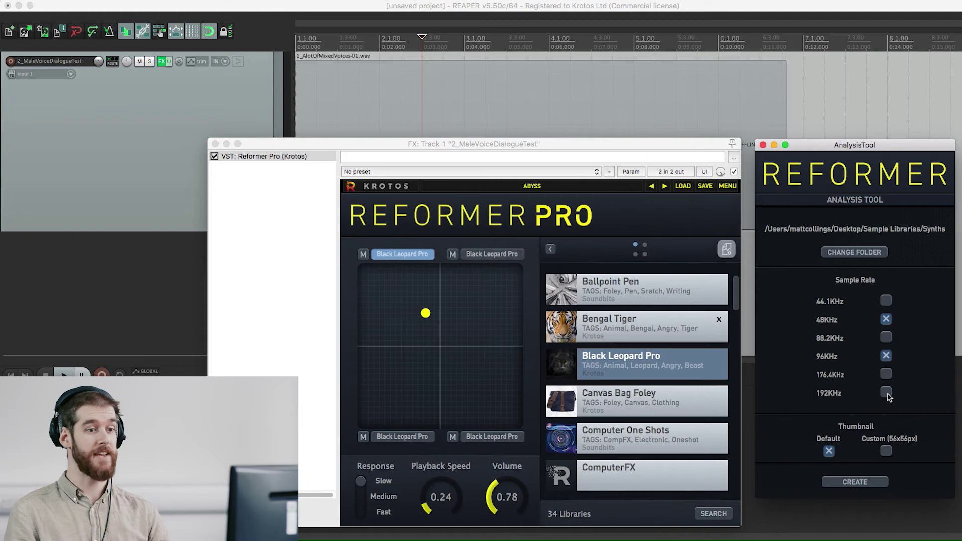
pyautogui.click(887, 393)
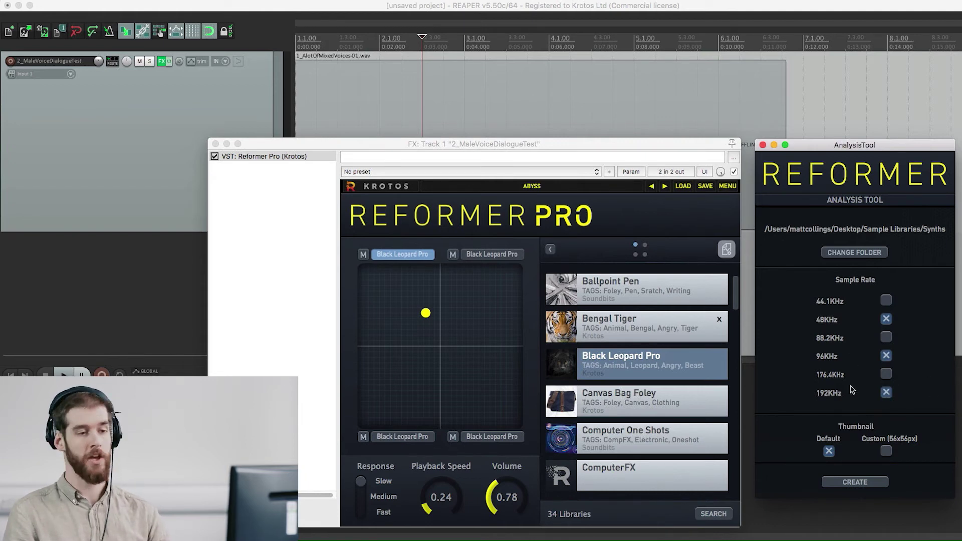
pyautogui.click(886, 394)
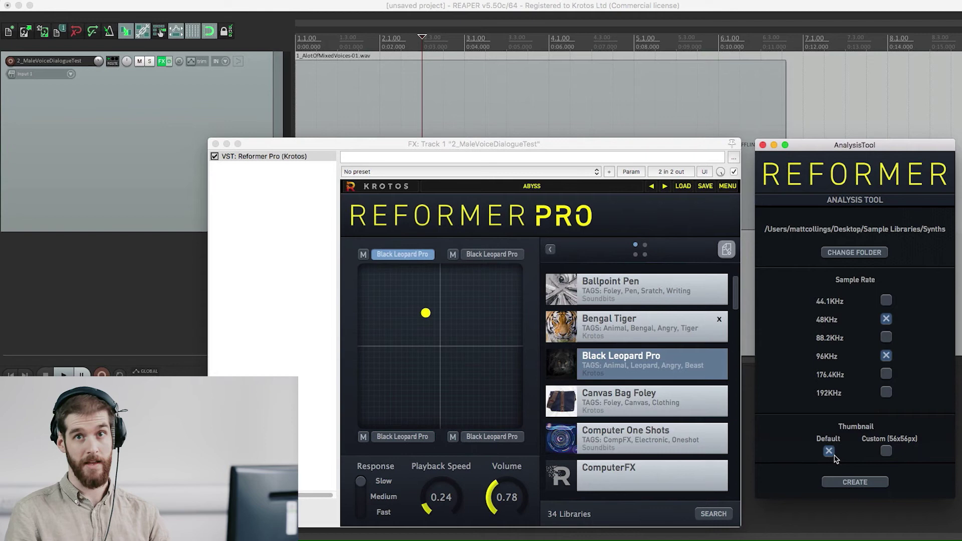
# Create a new library named 'Synth 1' and dismiss the completion and reopen notices.
pyautogui.click(854, 482)
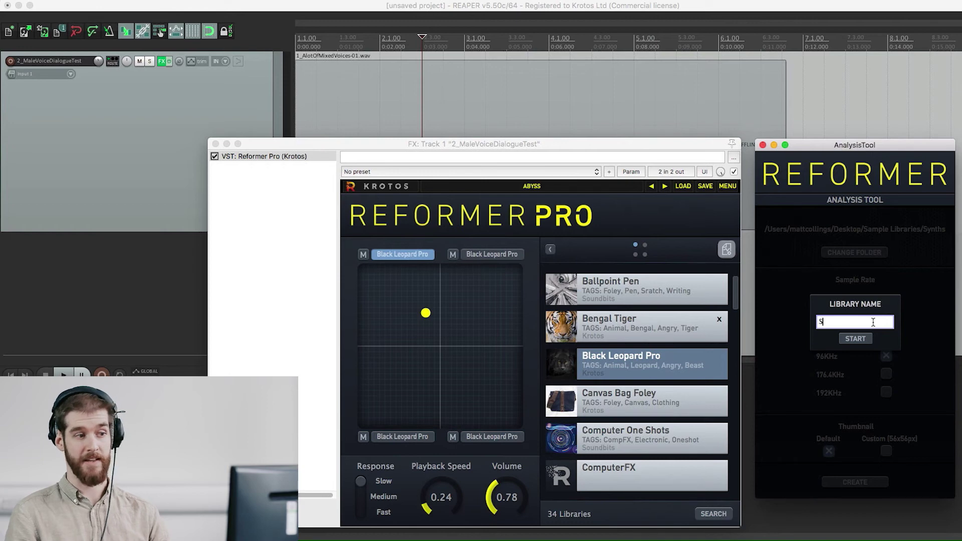
pyautogui.write('Syn')
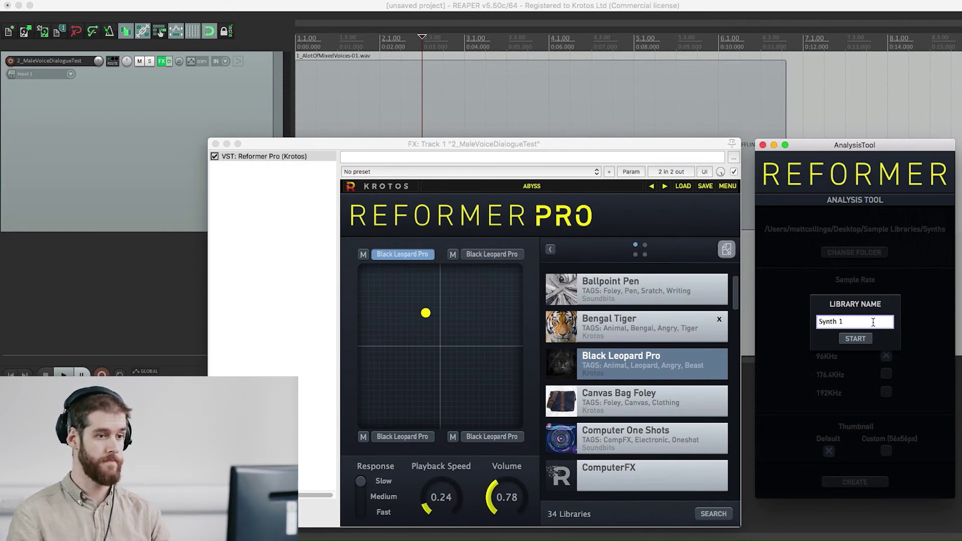
pyautogui.write('th 1')
pyautogui.click(868, 340)
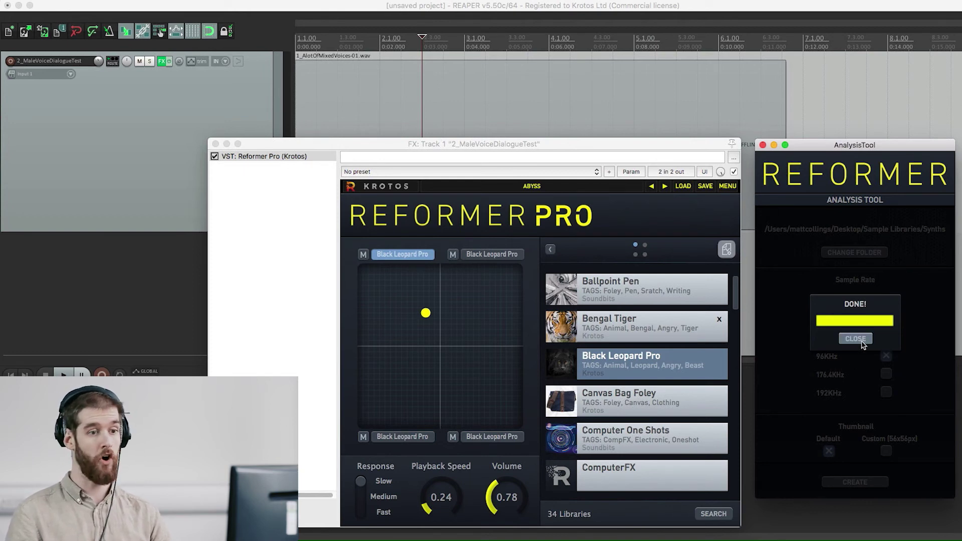
pyautogui.click(856, 339)
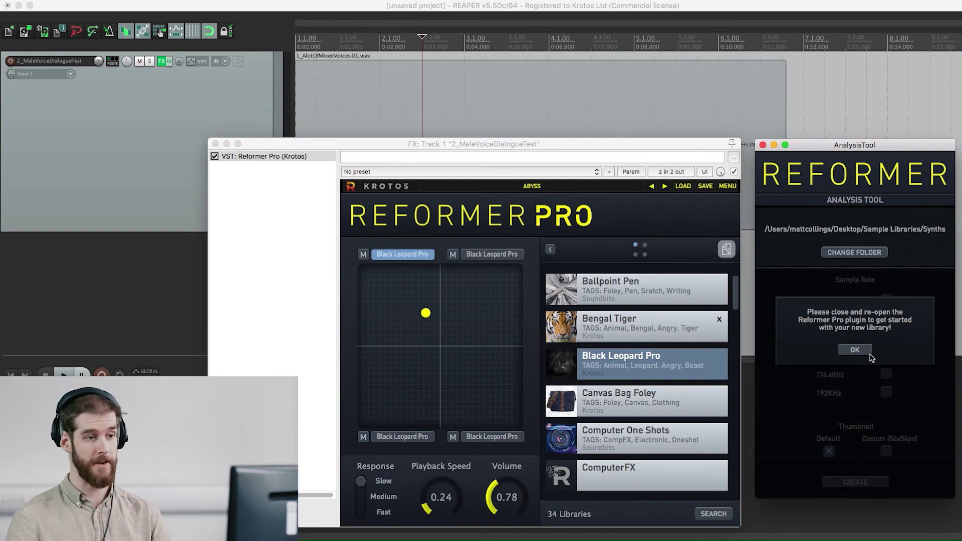
pyautogui.click(854, 350)
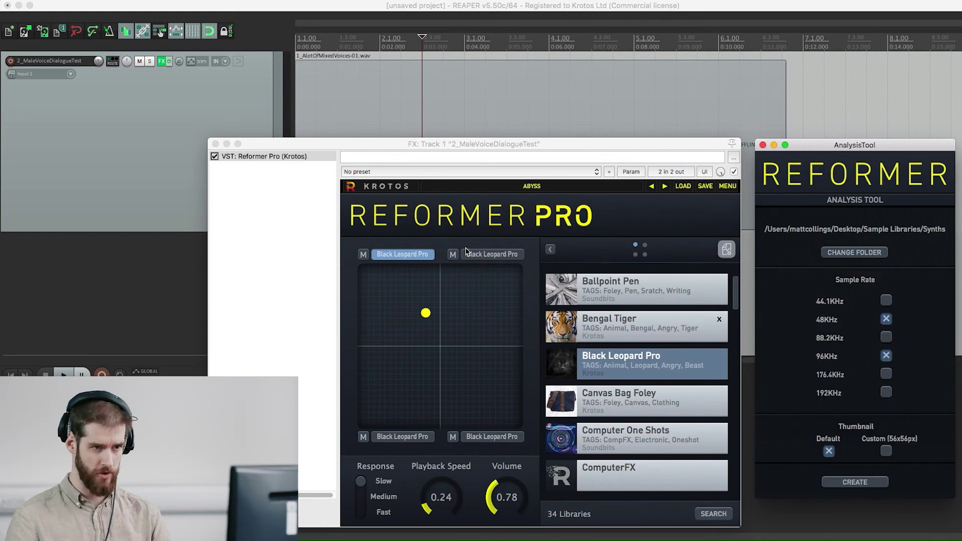
# Reopen Reformer Pro, load Synth 1 into the first slot, and move the blend point top-left.
pyautogui.click(163, 62)
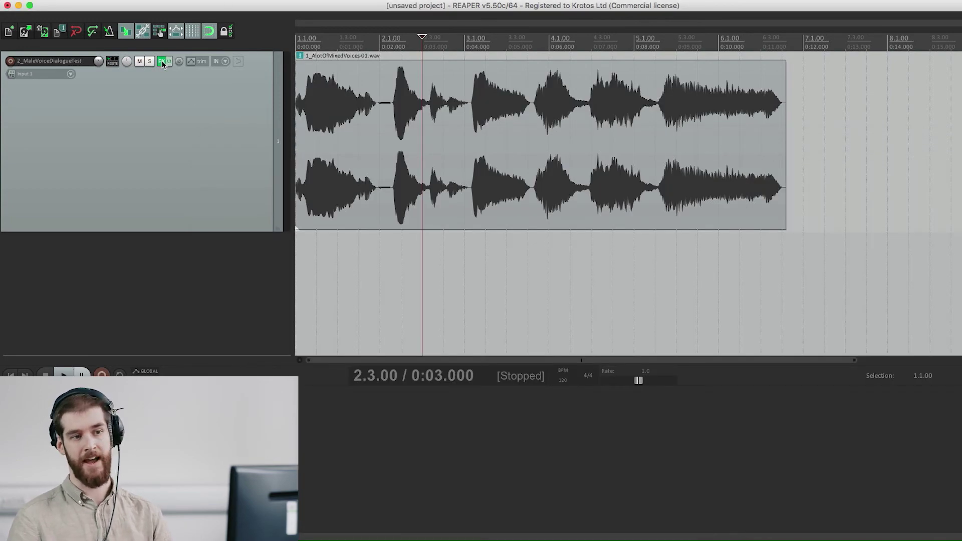
pyautogui.click(162, 61)
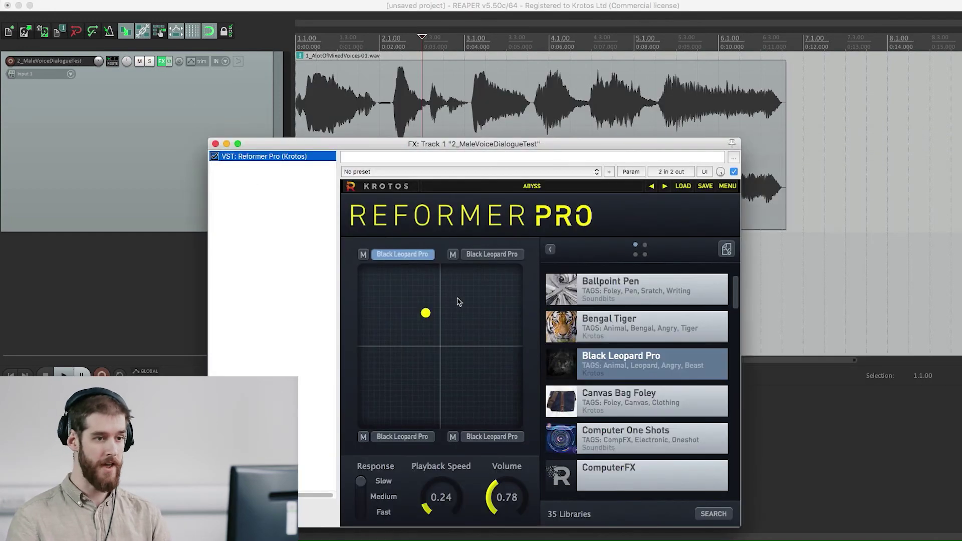
pyautogui.moveTo(740, 292); pyautogui.dragTo(725, 449)
pyautogui.scroll(-3, 724, 451)
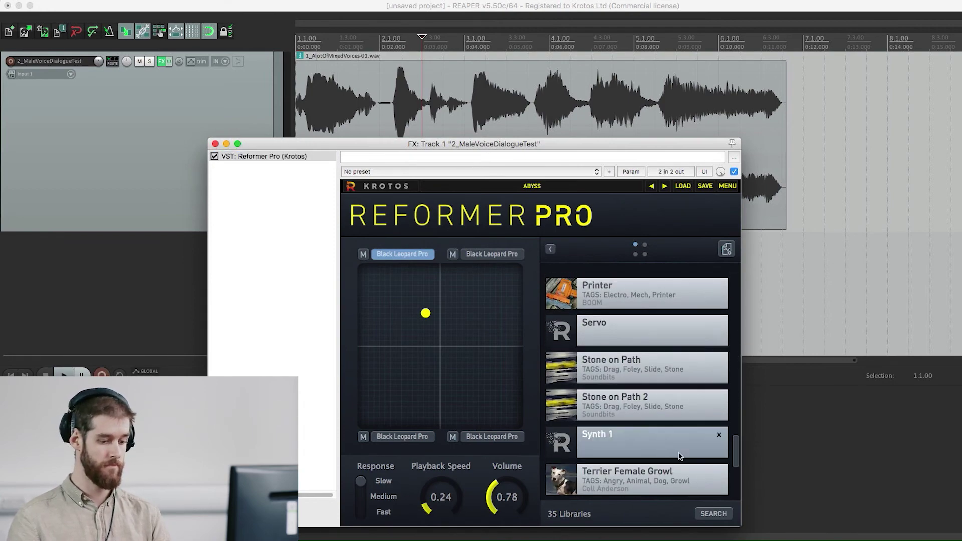
pyautogui.click(623, 444)
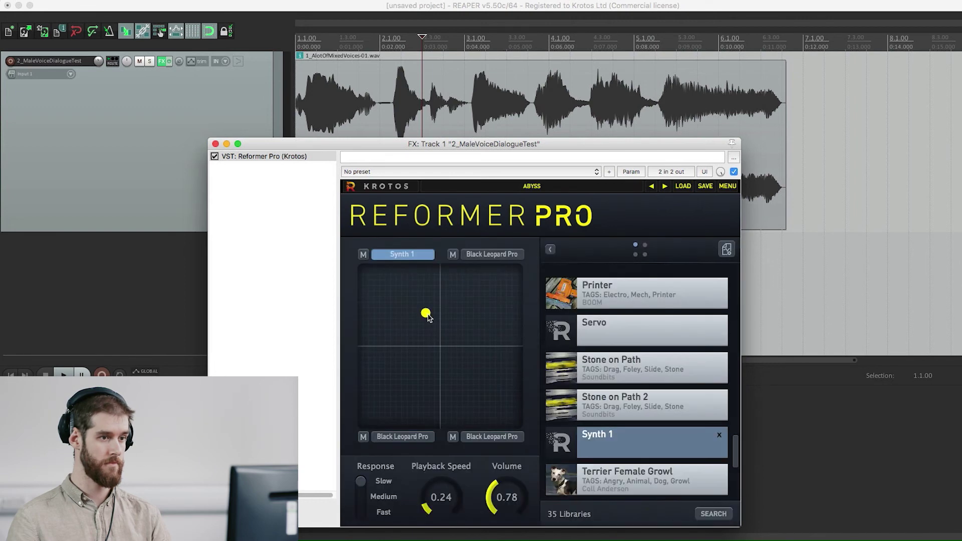
pyautogui.moveTo(401, 296); pyautogui.dragTo(368, 274)
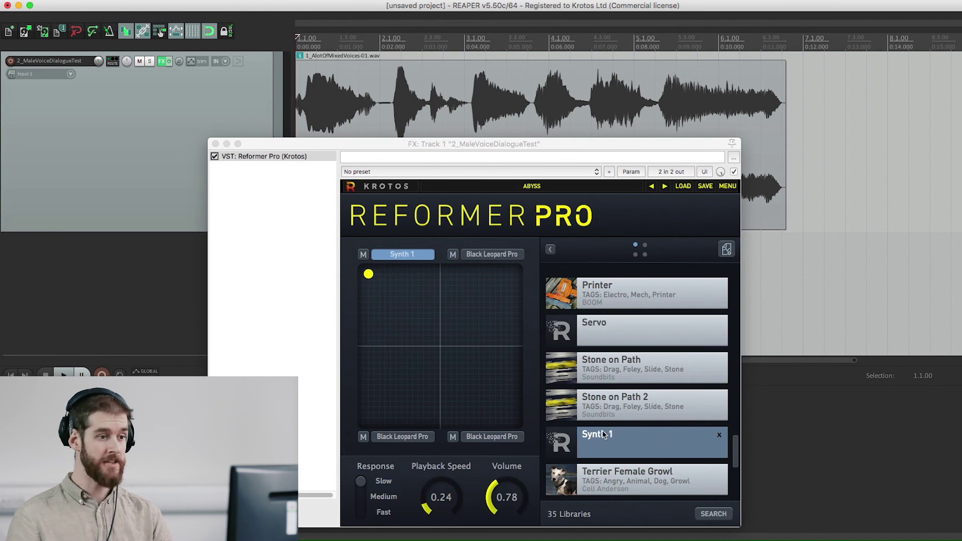
# Delete the Servo library after confirming, then scroll through the remaining 34 libraries.
pyautogui.click(719, 324)
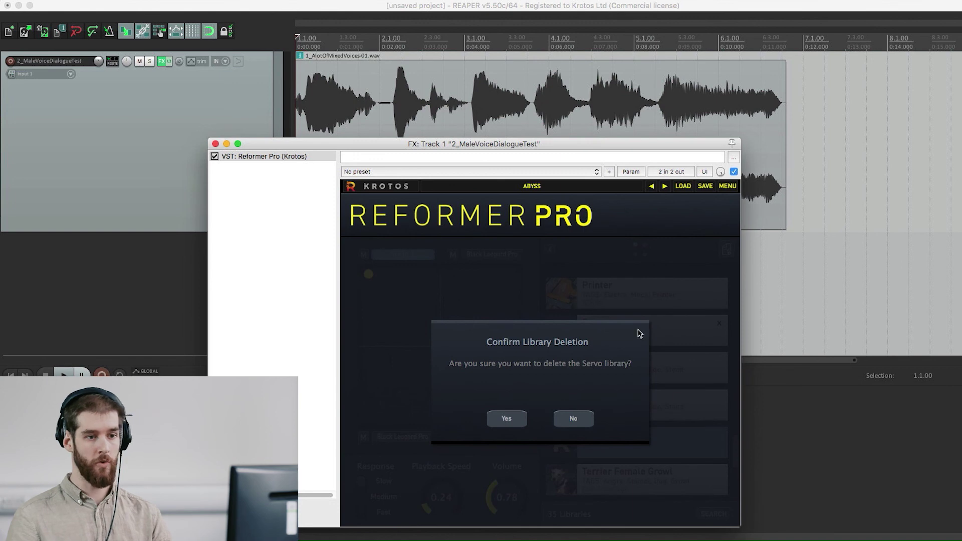
pyautogui.click(516, 421)
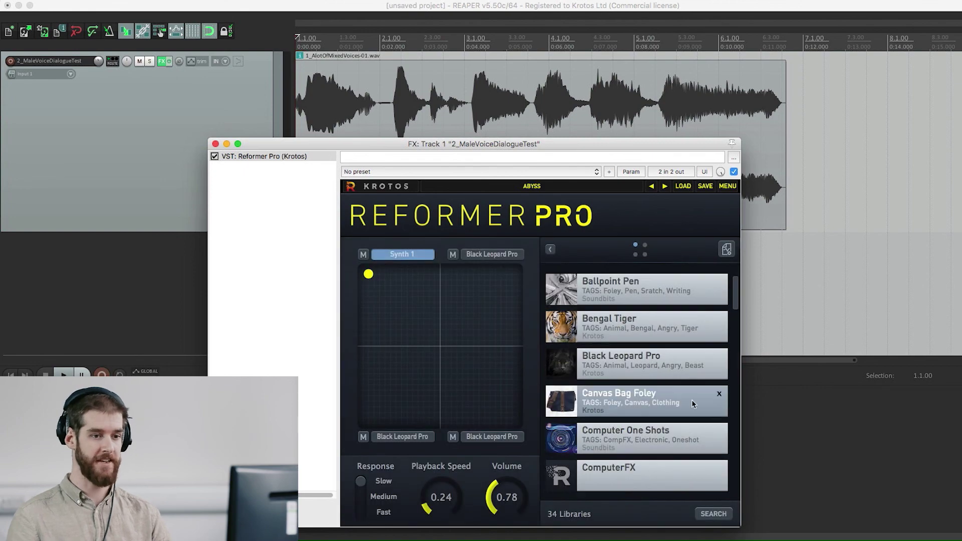
pyautogui.scroll(-1, 735, 320)
pyautogui.scroll(-20, 734, 320)
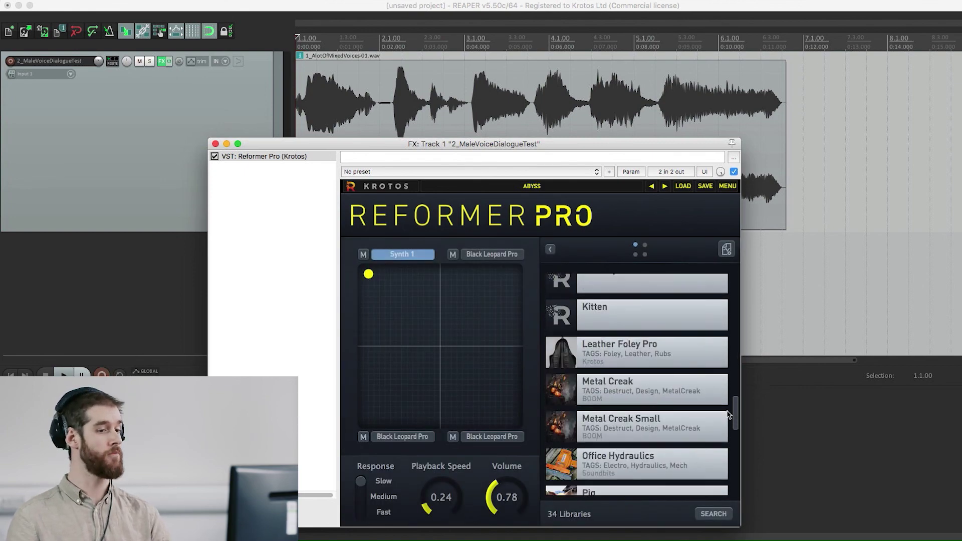
pyautogui.scroll(-3, 728, 451)
pyautogui.scroll(5, 727, 449)
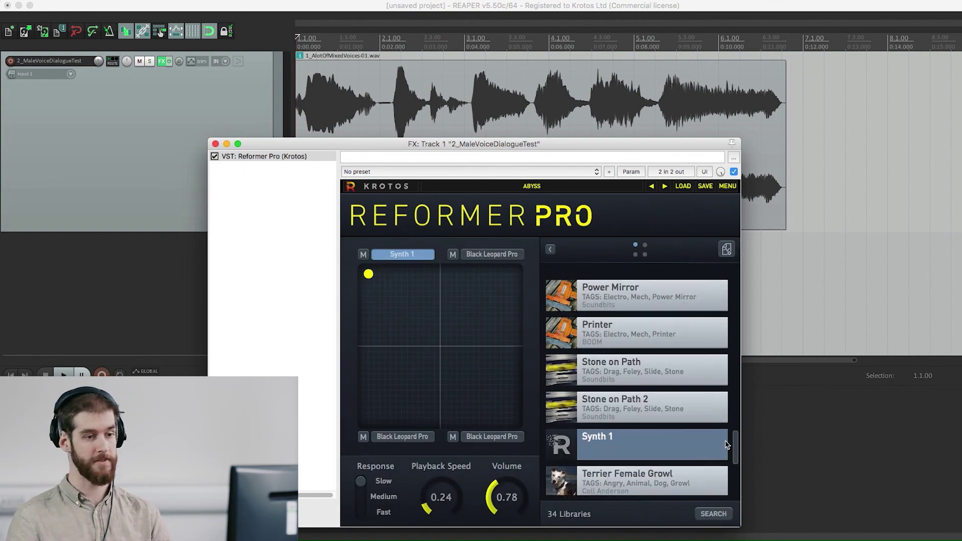
pyautogui.scroll(-2, 727, 447)
pyautogui.scroll(-1, 726, 448)
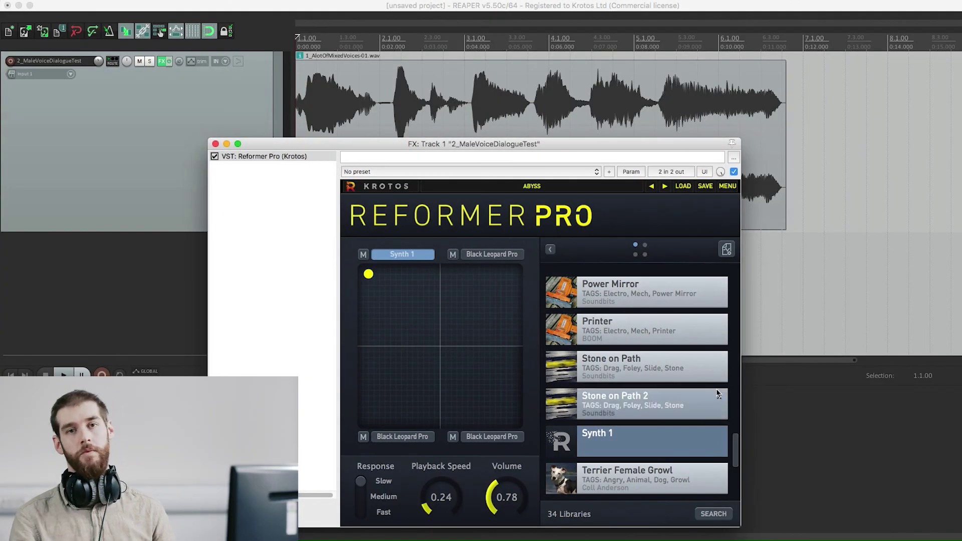